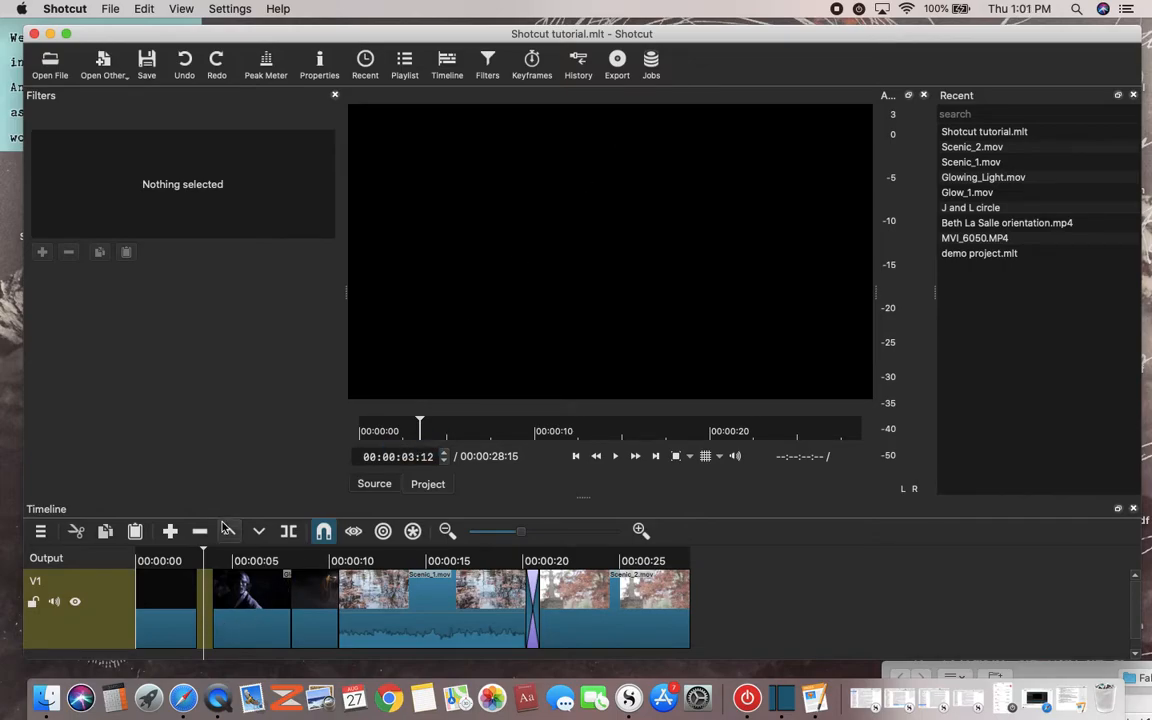
Step: Close the gap after the black opening clip by moving all the following clips together against it, and scrub across the join
click(207, 620)
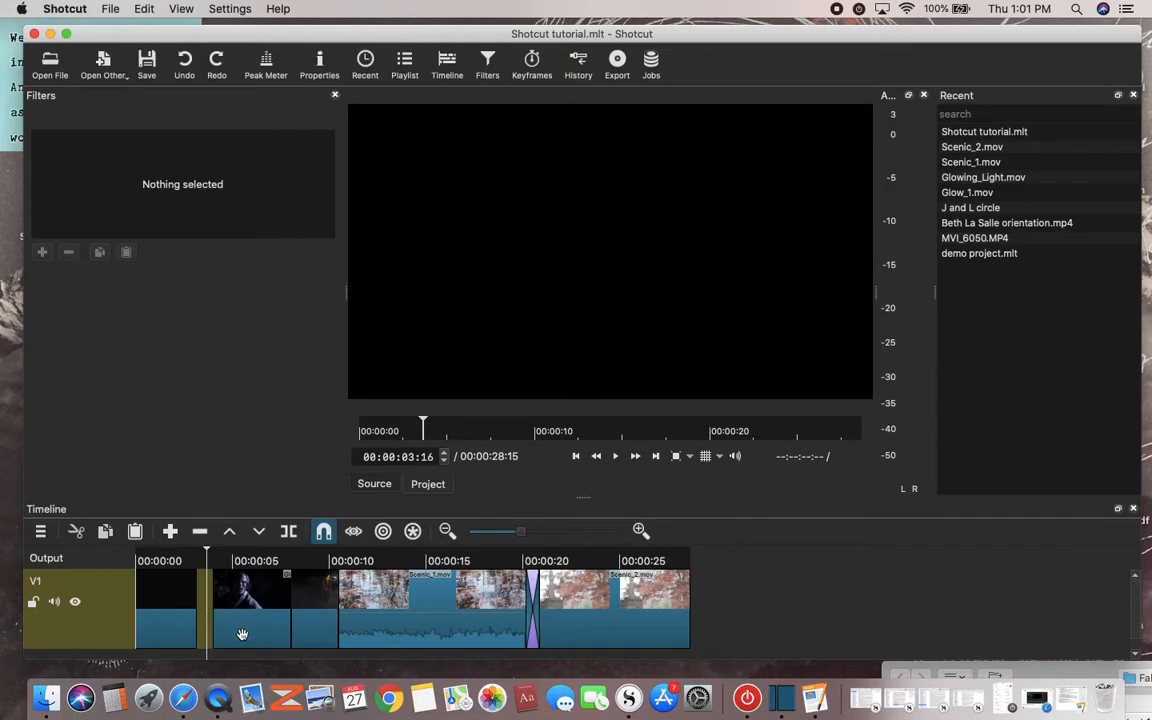
click(242, 634)
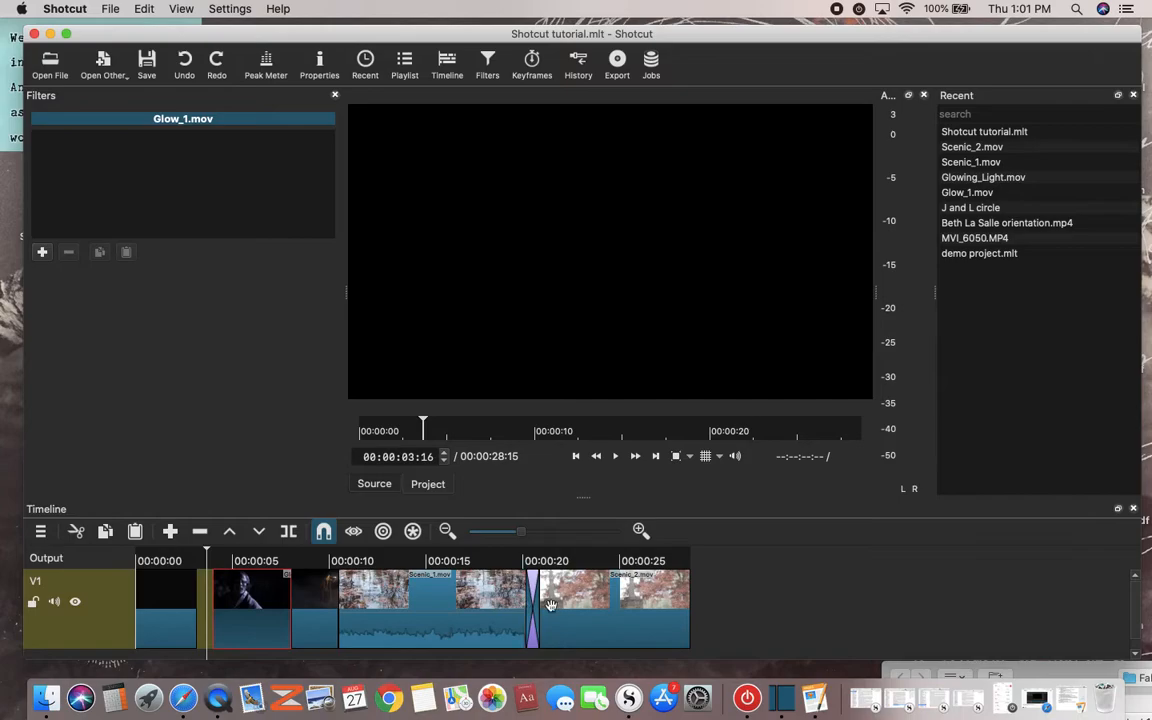
shift+click(641, 633)
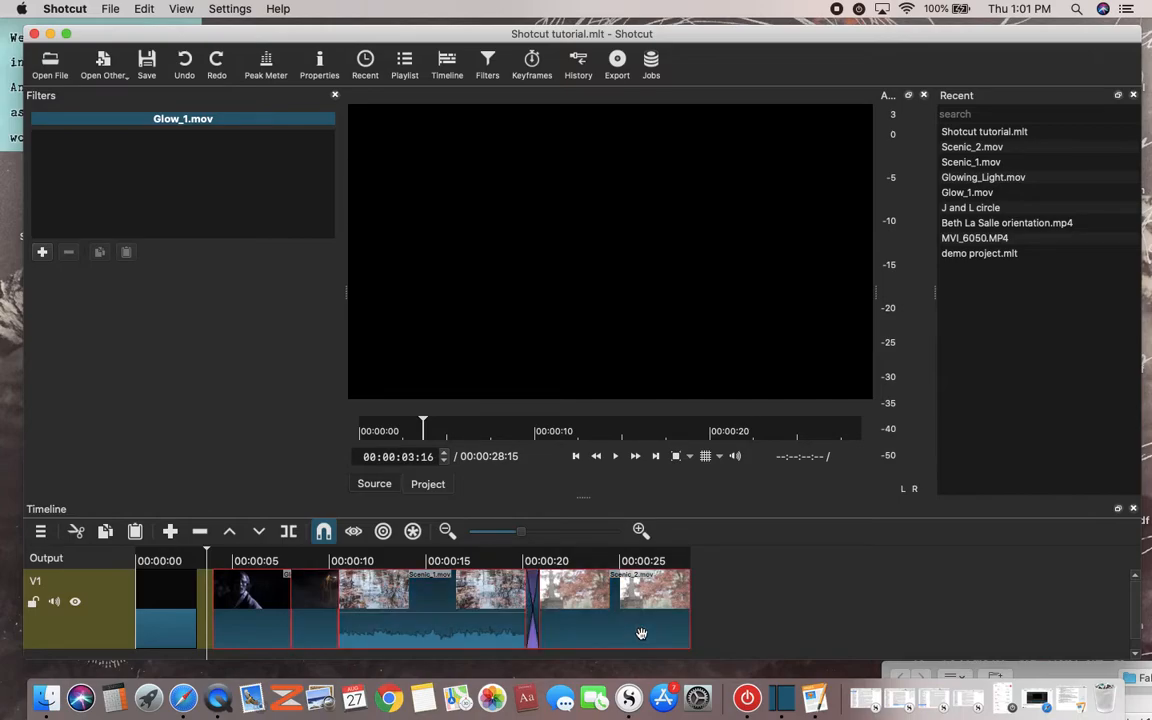
drag(277, 622, 256, 625)
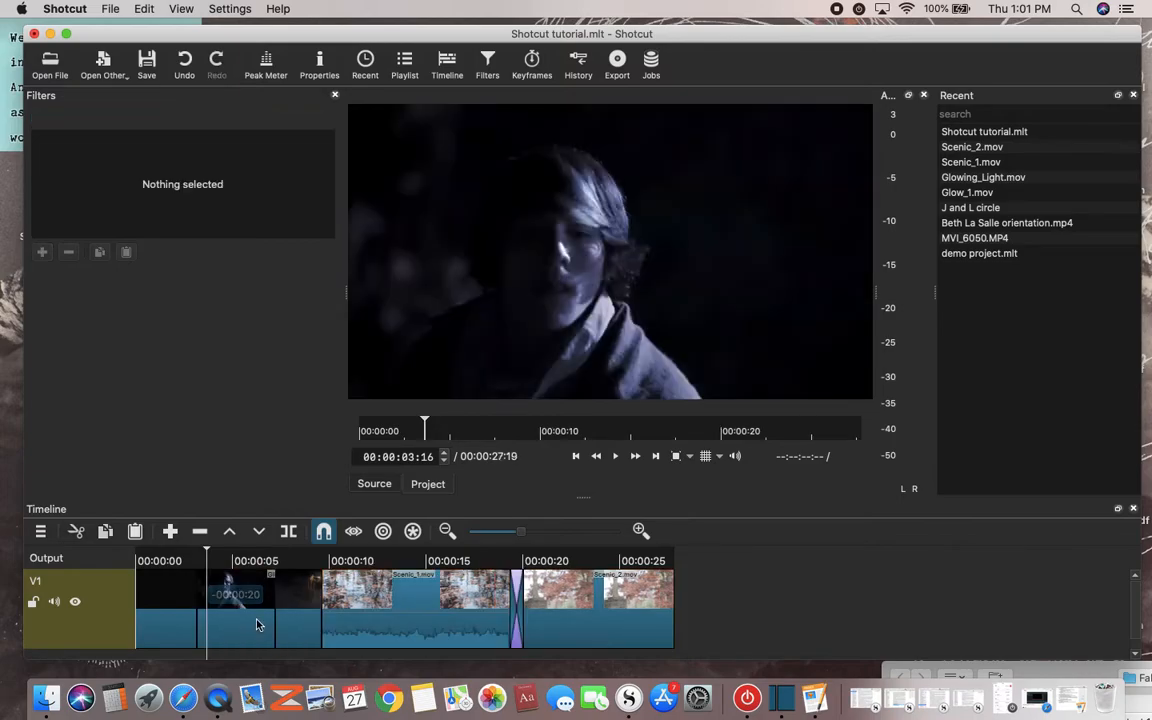
click(188, 552)
drag(188, 552, 318, 565)
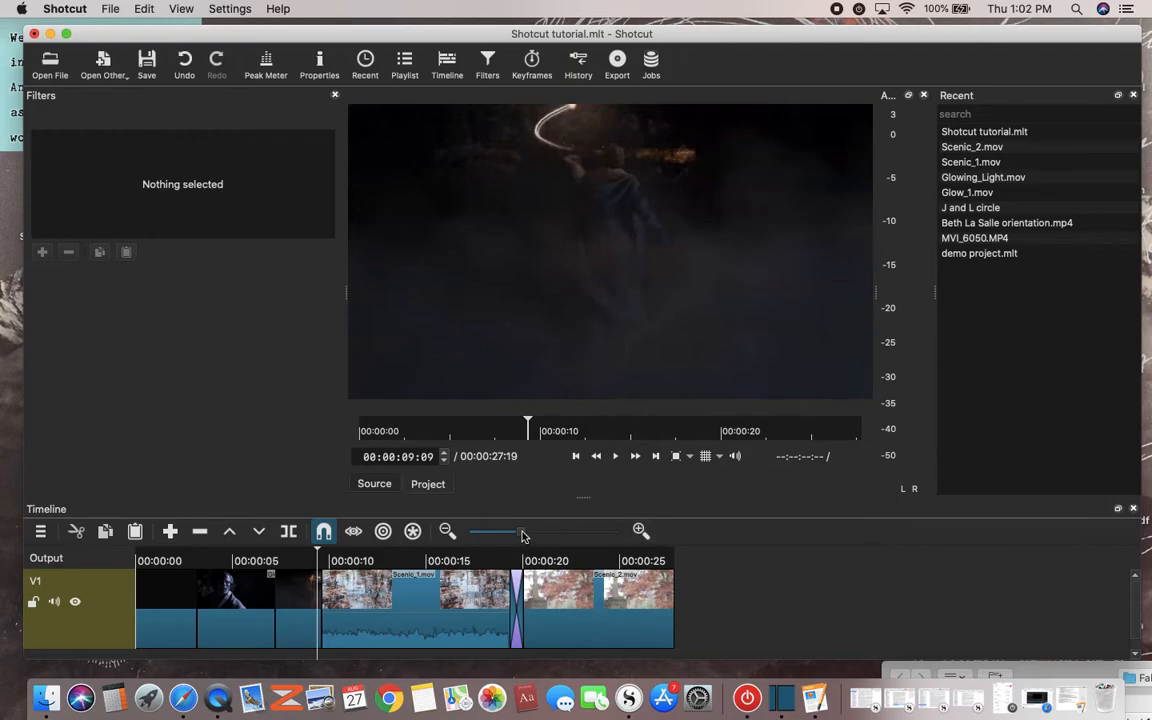
Step: Add the Text: Simple video filter to the black color clip at the start of the timeline
mouse_move(521, 536)
mouse_down()
mouse_move(566, 536)
mouse_move(512, 538)
mouse_move(556, 535)
mouse_move(535, 535)
mouse_up()
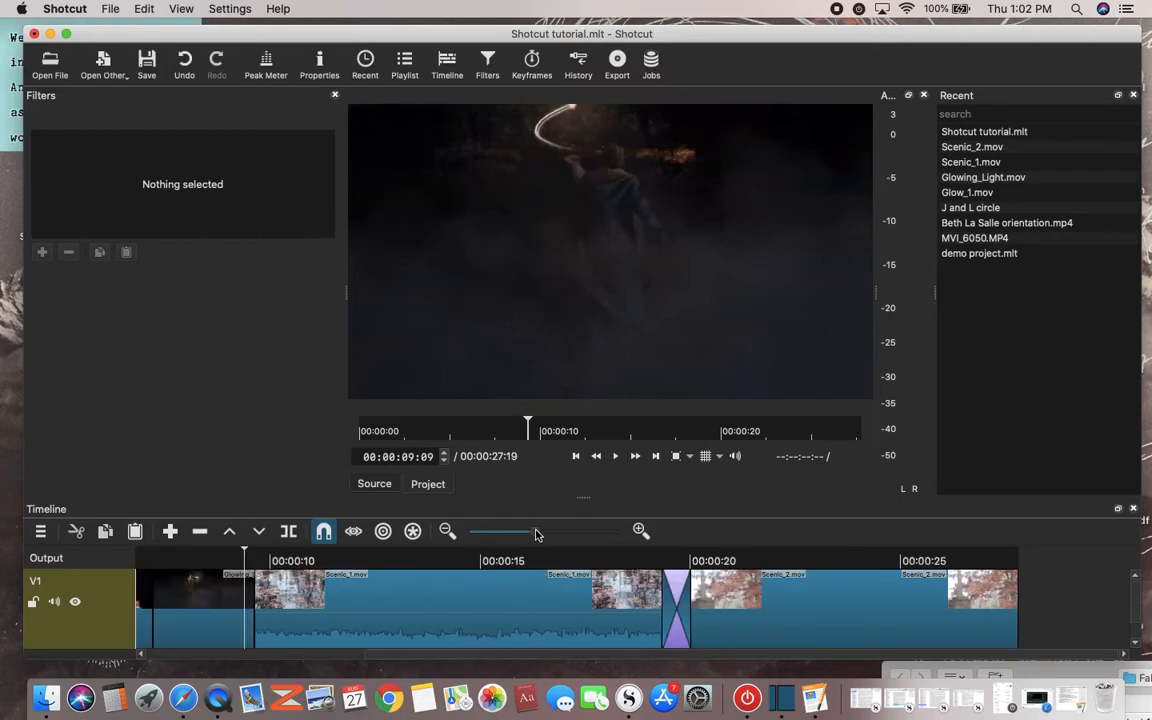
click(447, 531)
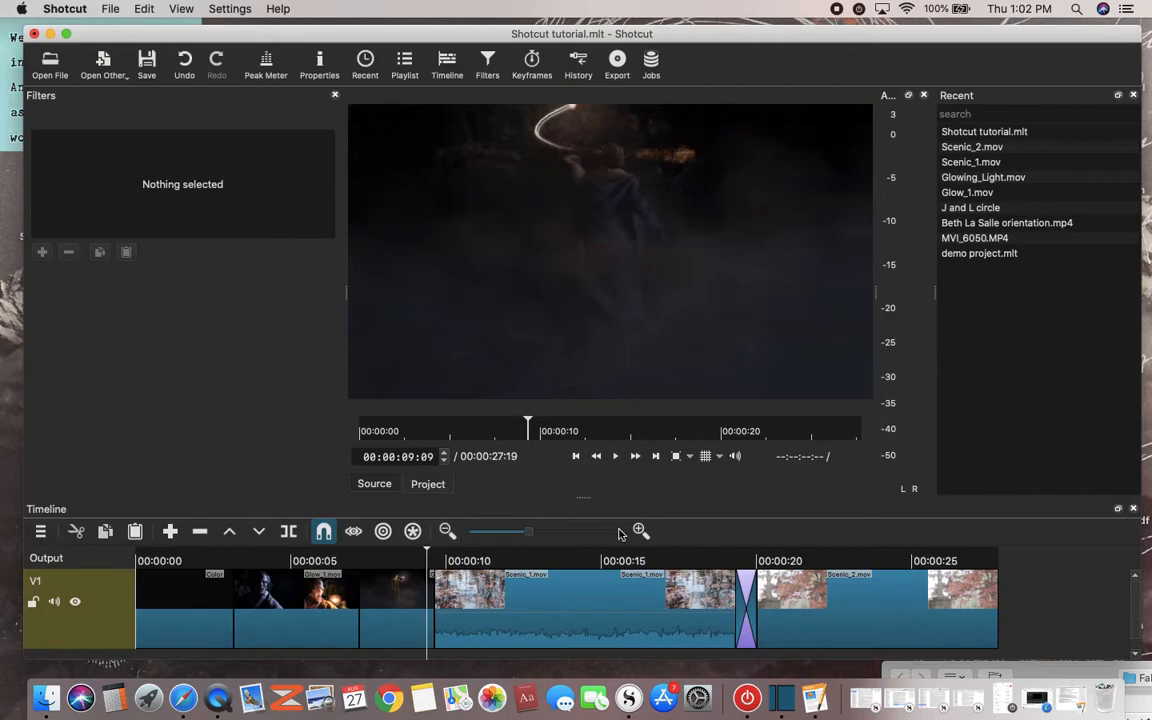
mouse_move(532, 538)
mouse_down()
mouse_move(509, 537)
mouse_move(529, 535)
mouse_up()
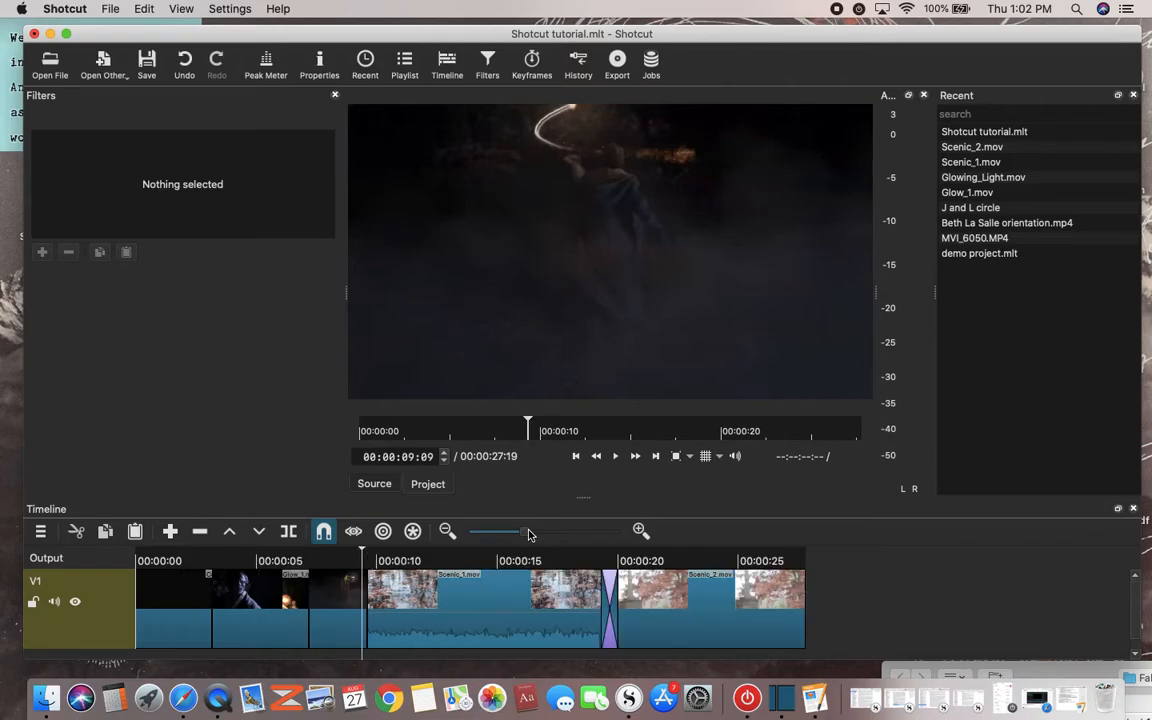
click(181, 597)
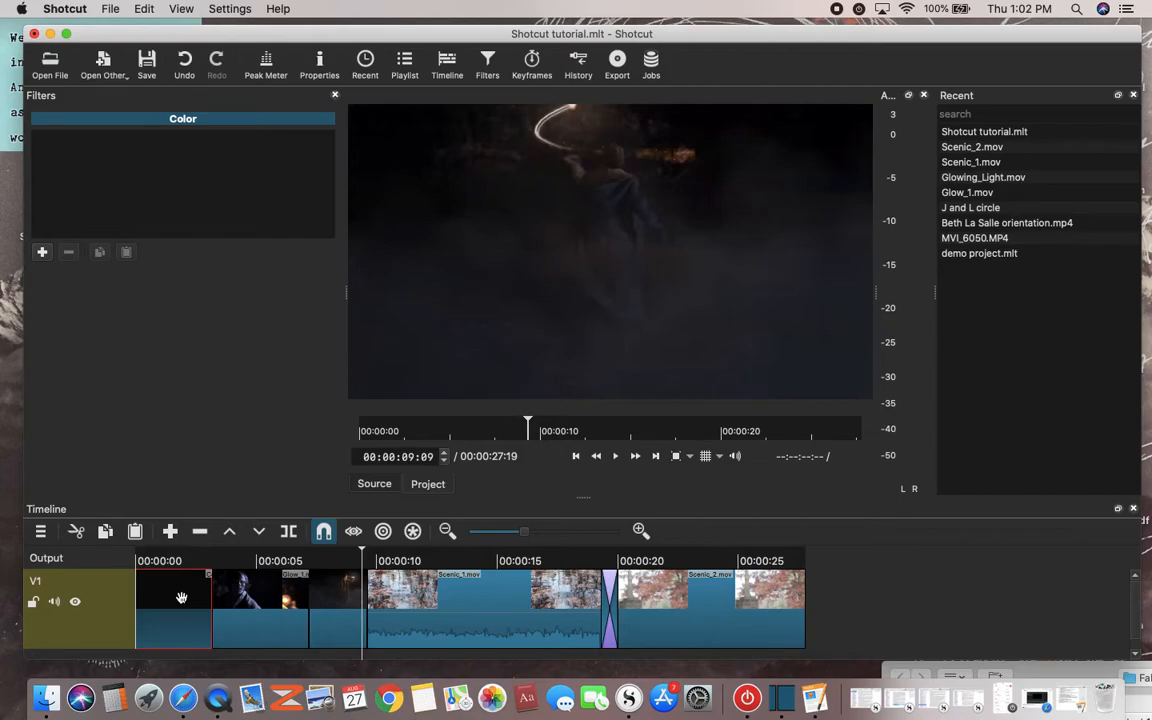
key(Home)
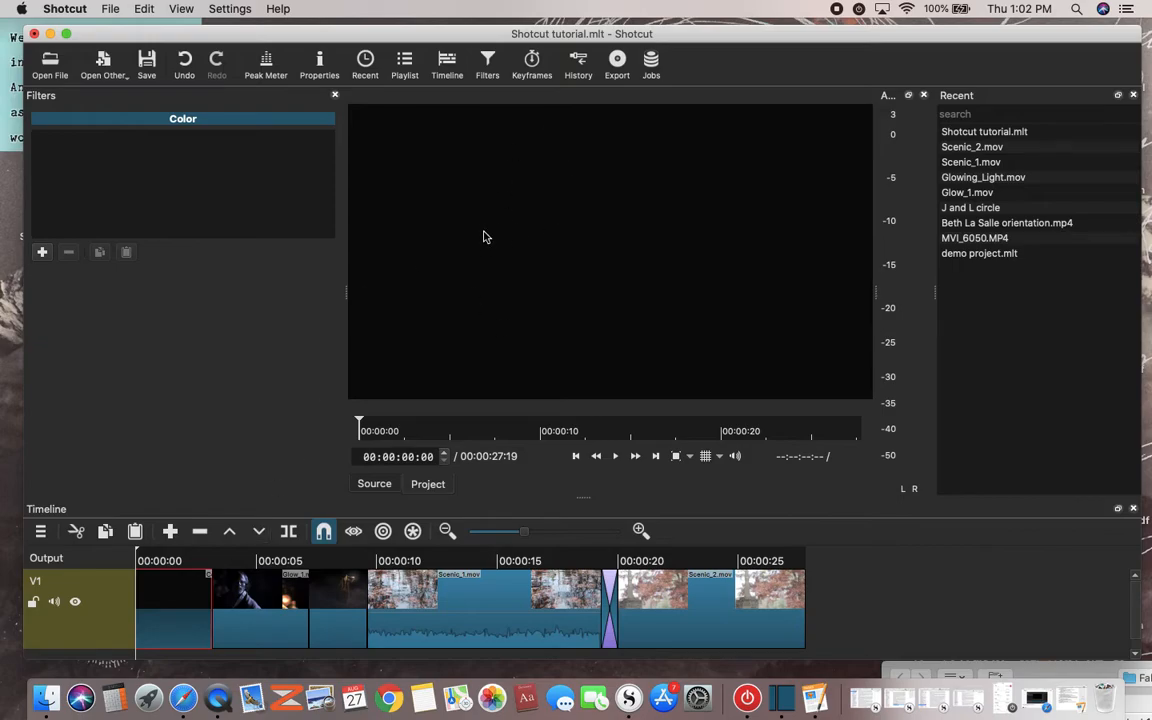
click(42, 252)
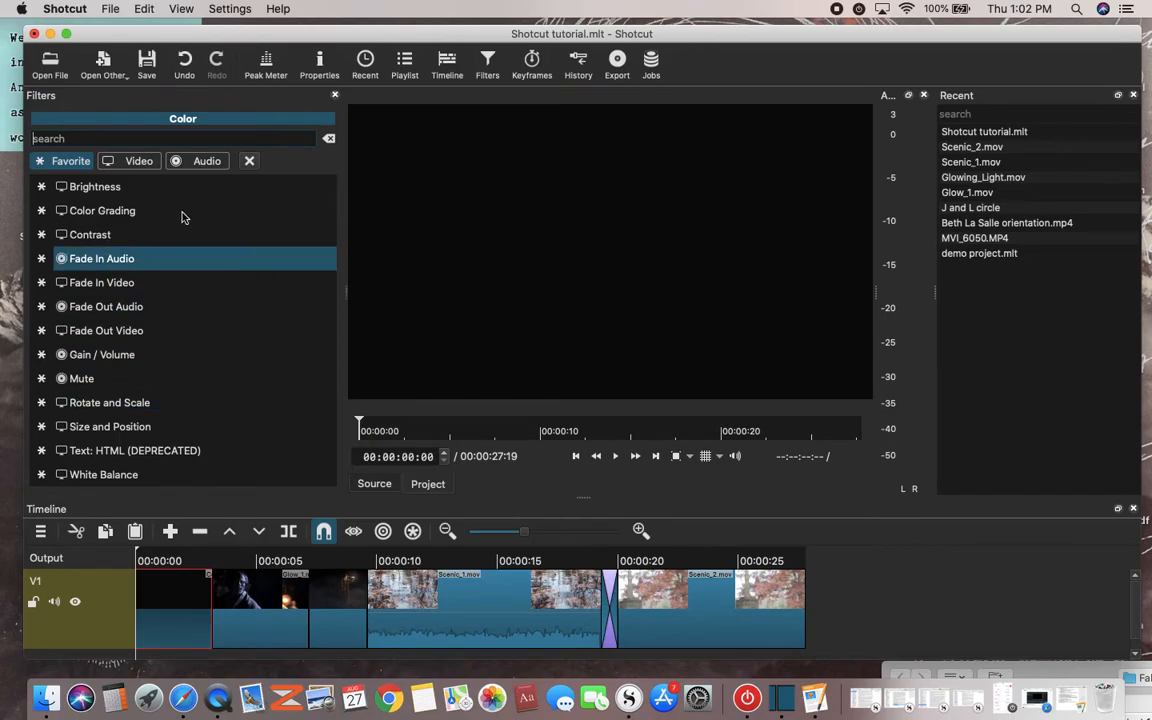
click(135, 161)
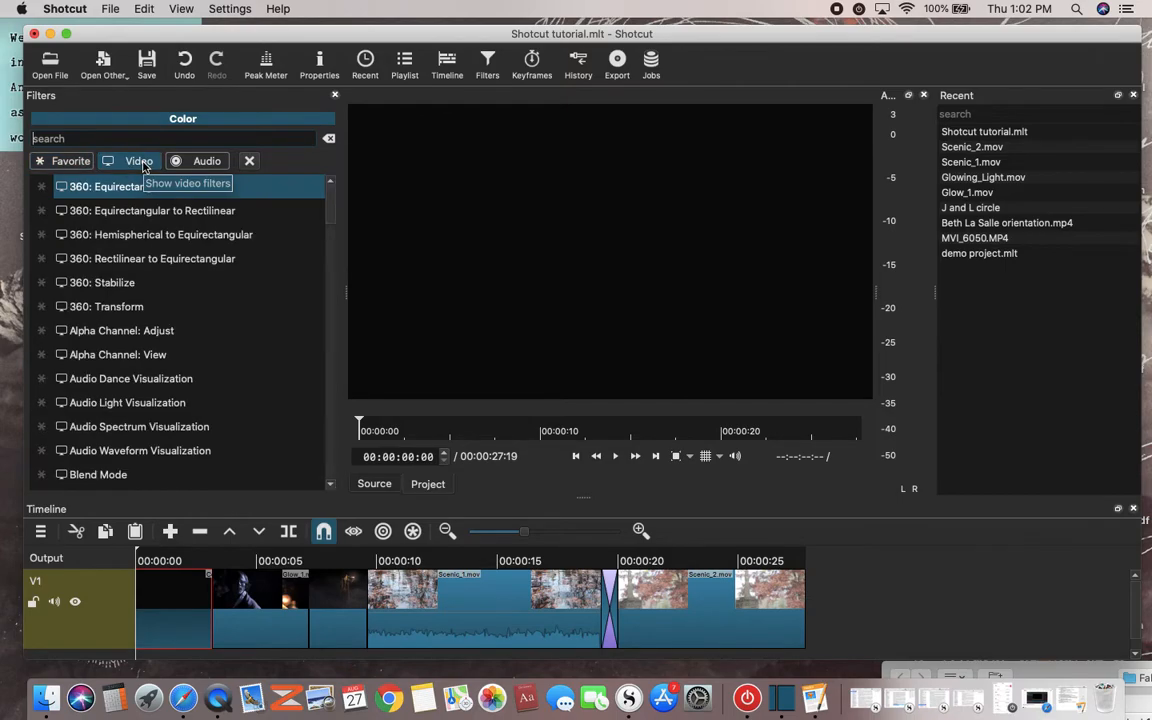
drag(330, 190, 348, 442)
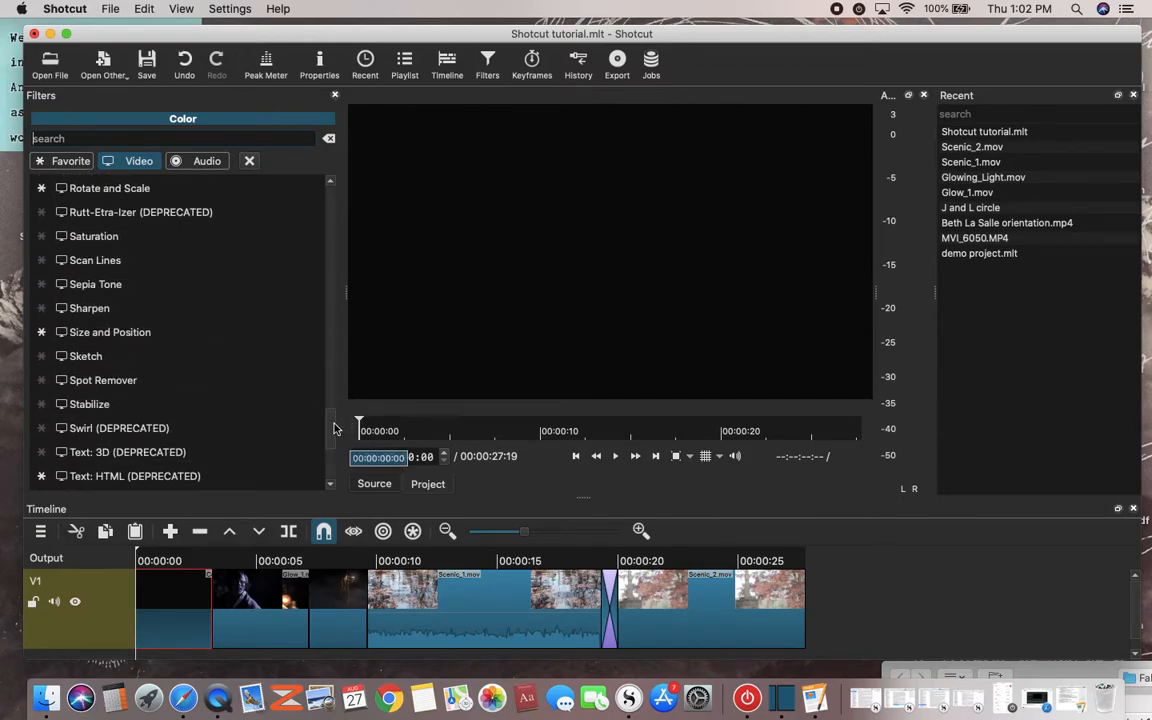
drag(332, 429, 329, 447)
click(80, 375)
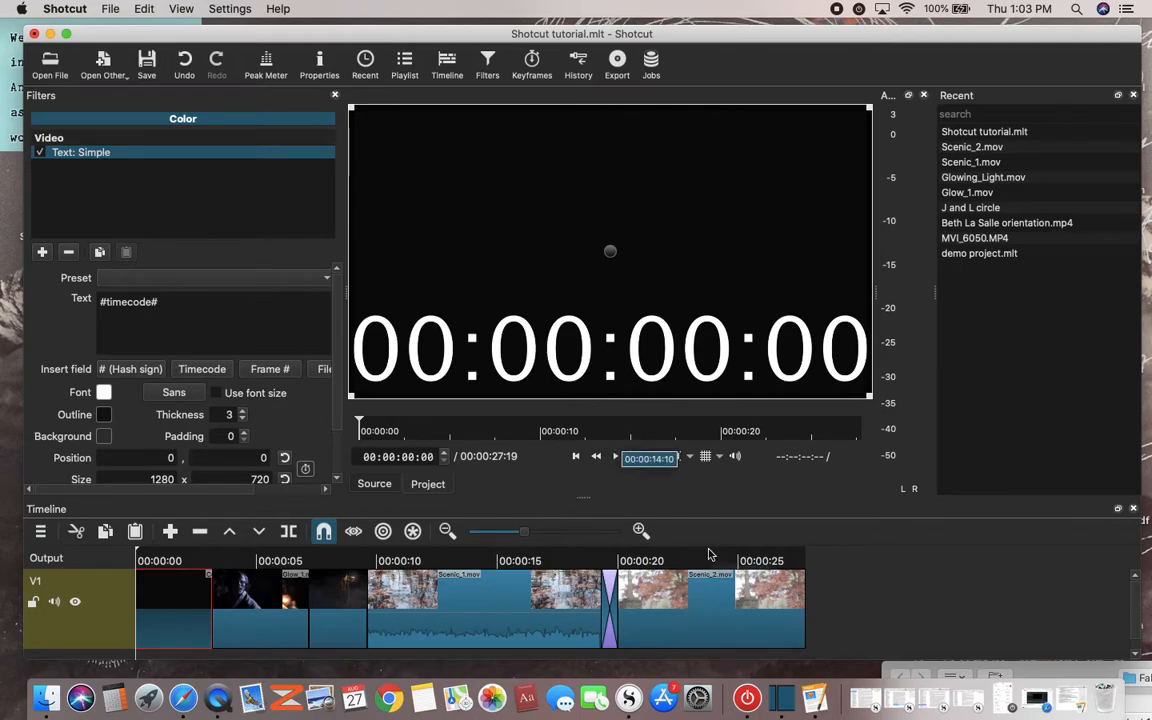
Step: Check the title wording in the Day 1 editing tutorial in Pages, return to Shotcut and replace the timecode text with "Coming soon"
click(815, 705)
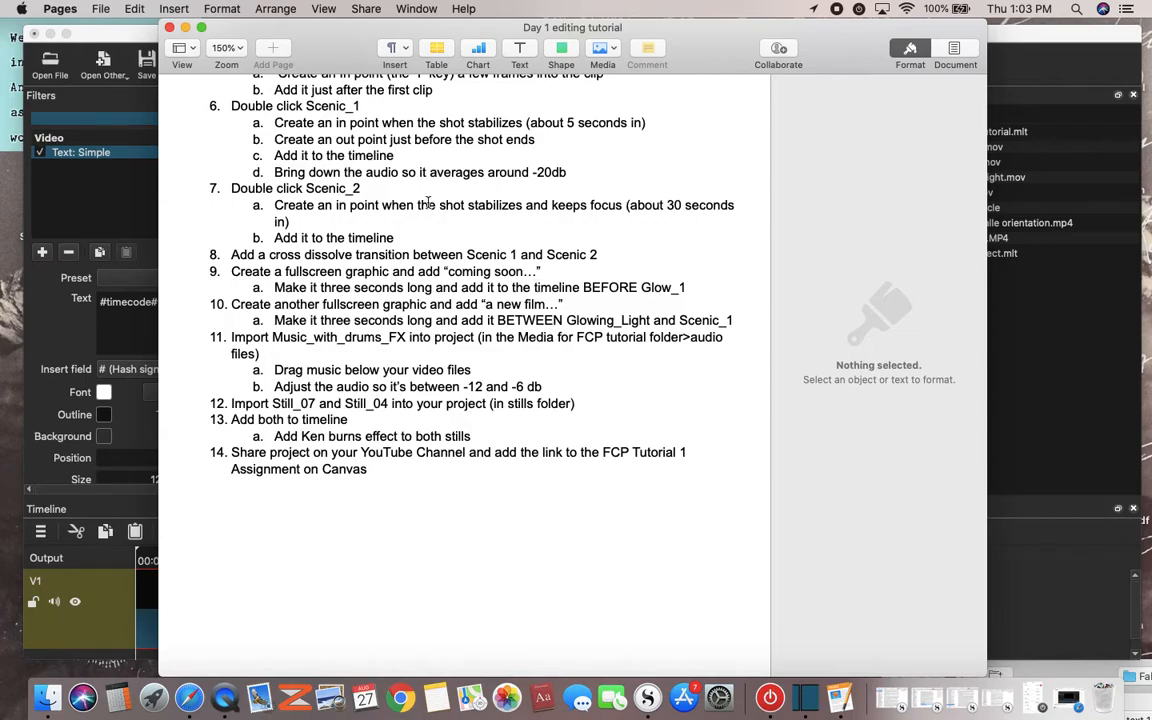
click(185, 28)
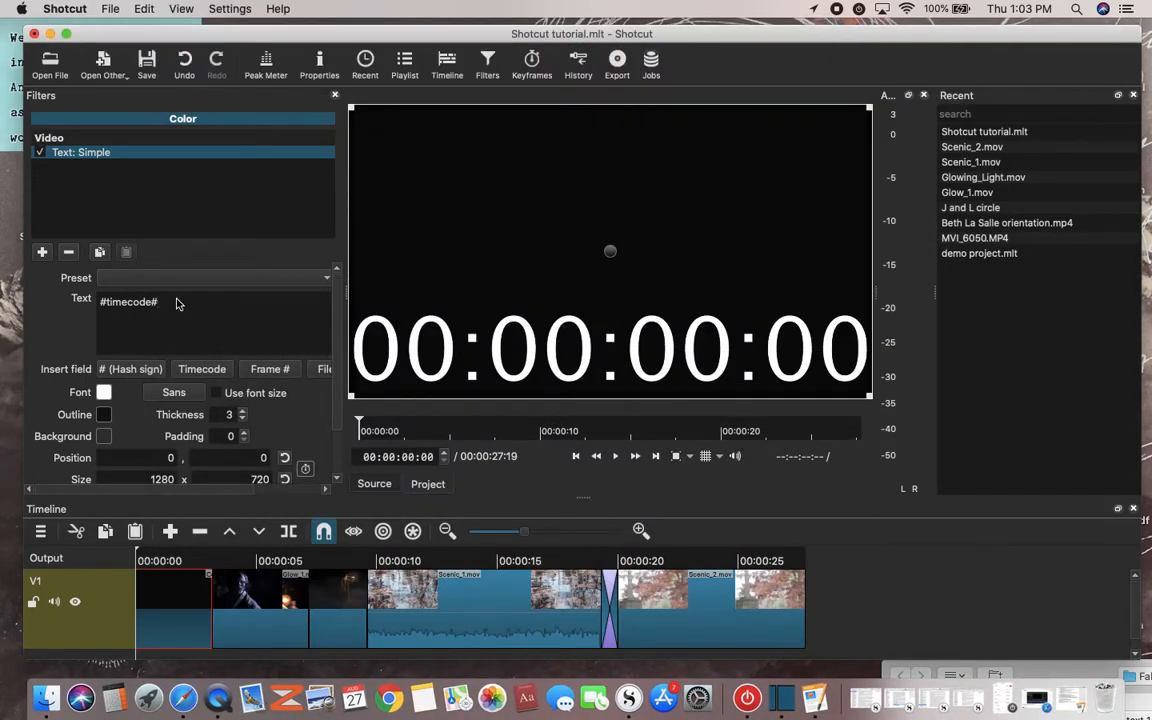
key(BackSpace)
key(BackSpace)
key(BackSpace)
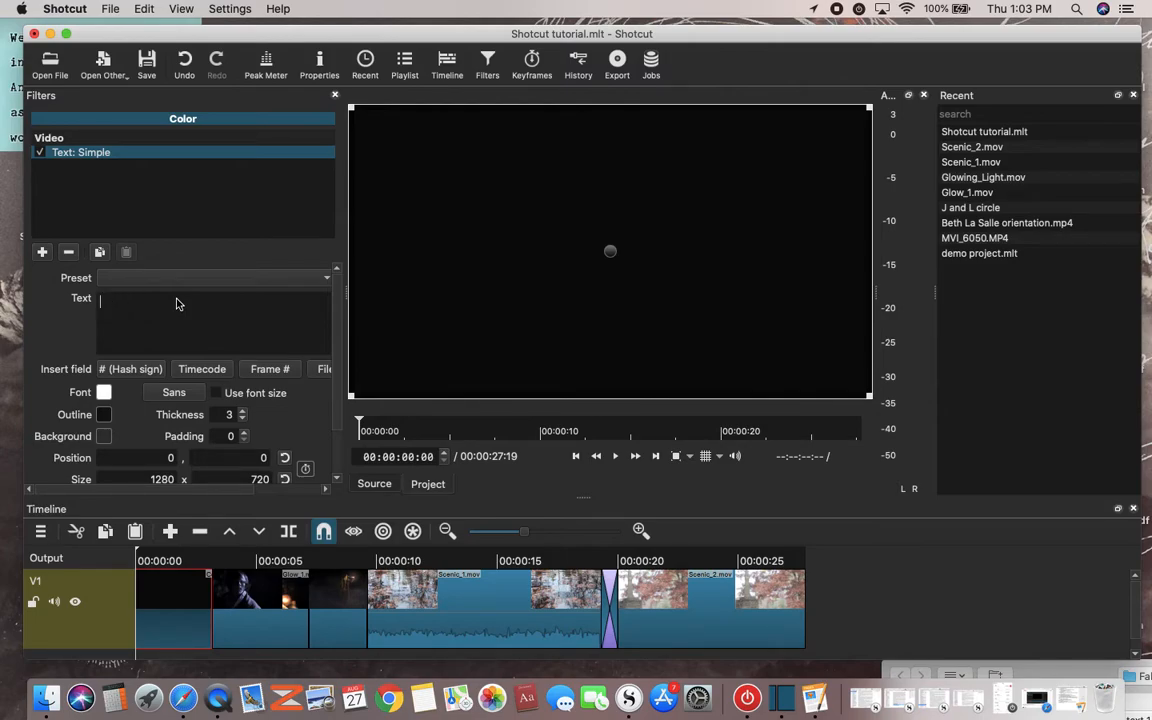
text(Coming )
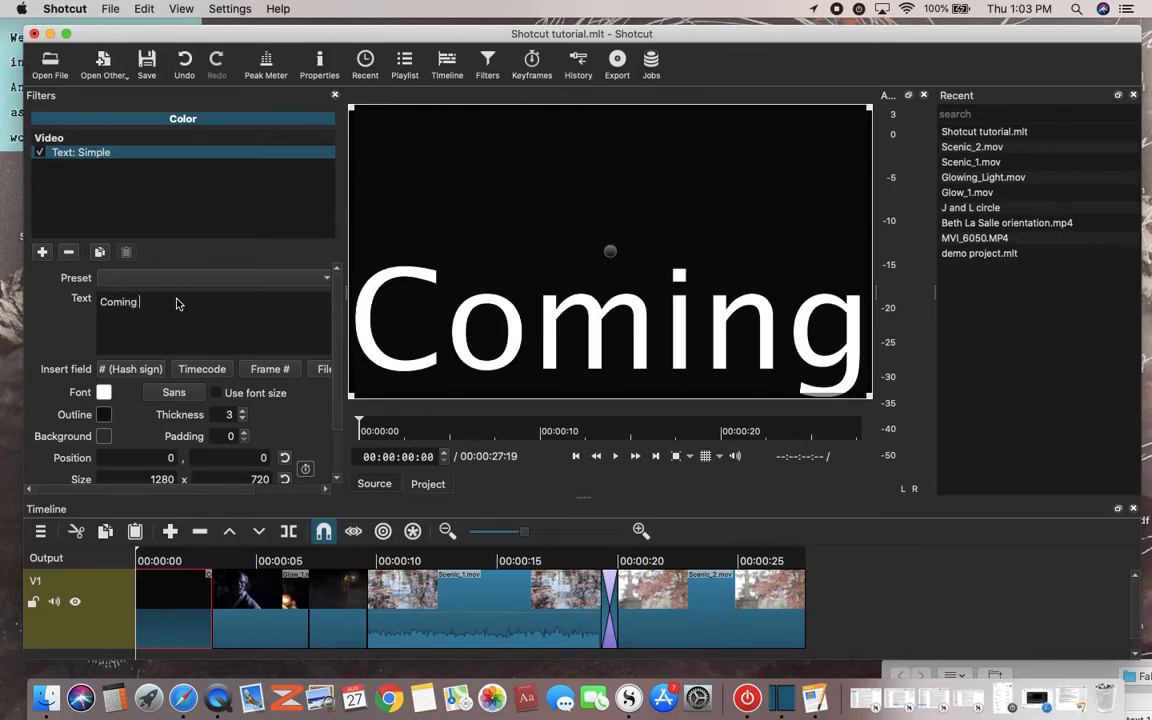
text(soon)
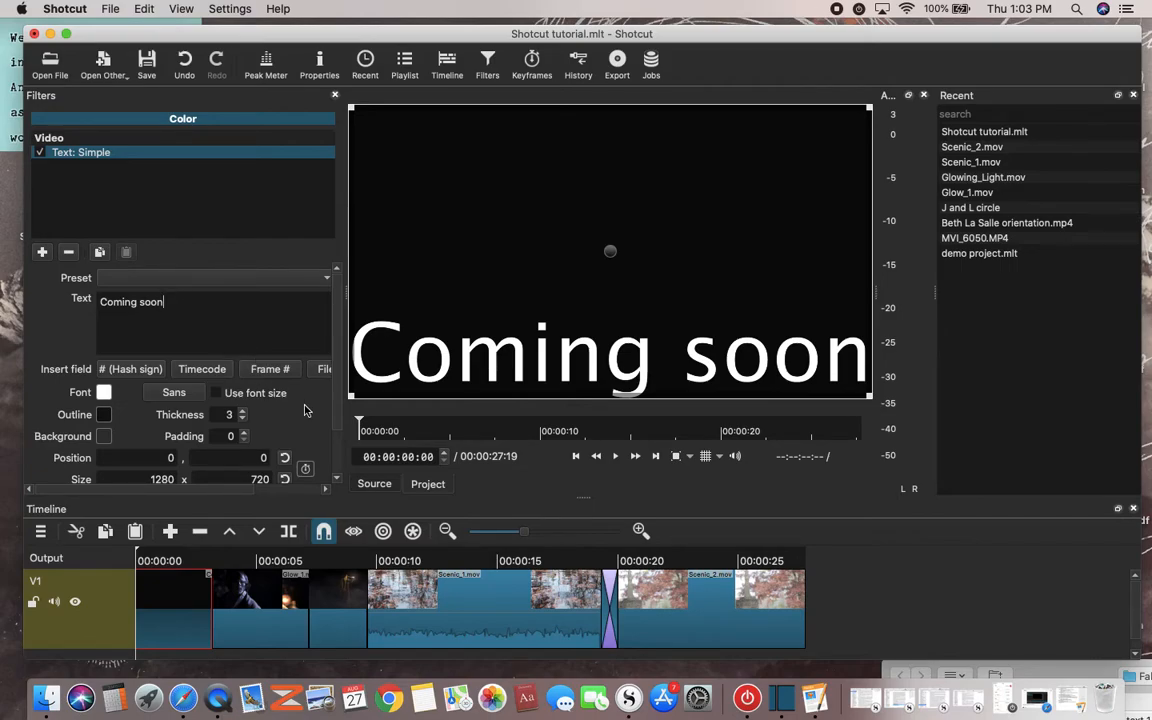
Step: Set the title's vertical fit to Middle and its font to DIN Condensed Bold
scroll(306, 410, down, 5)
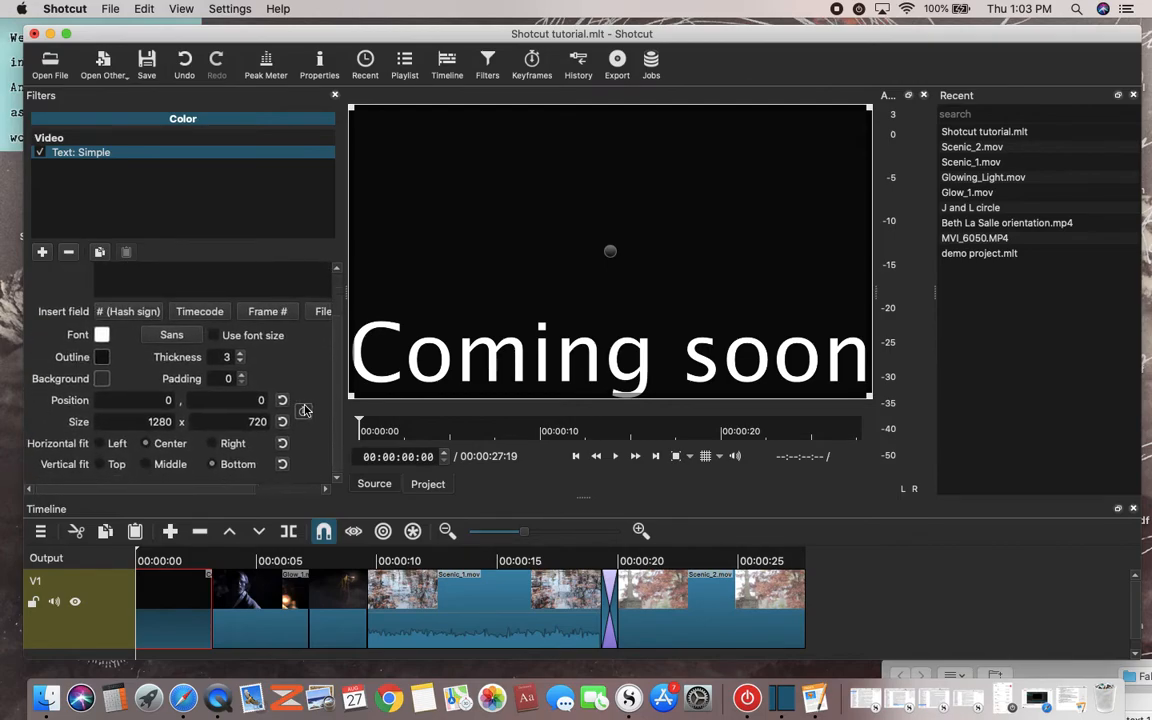
click(150, 464)
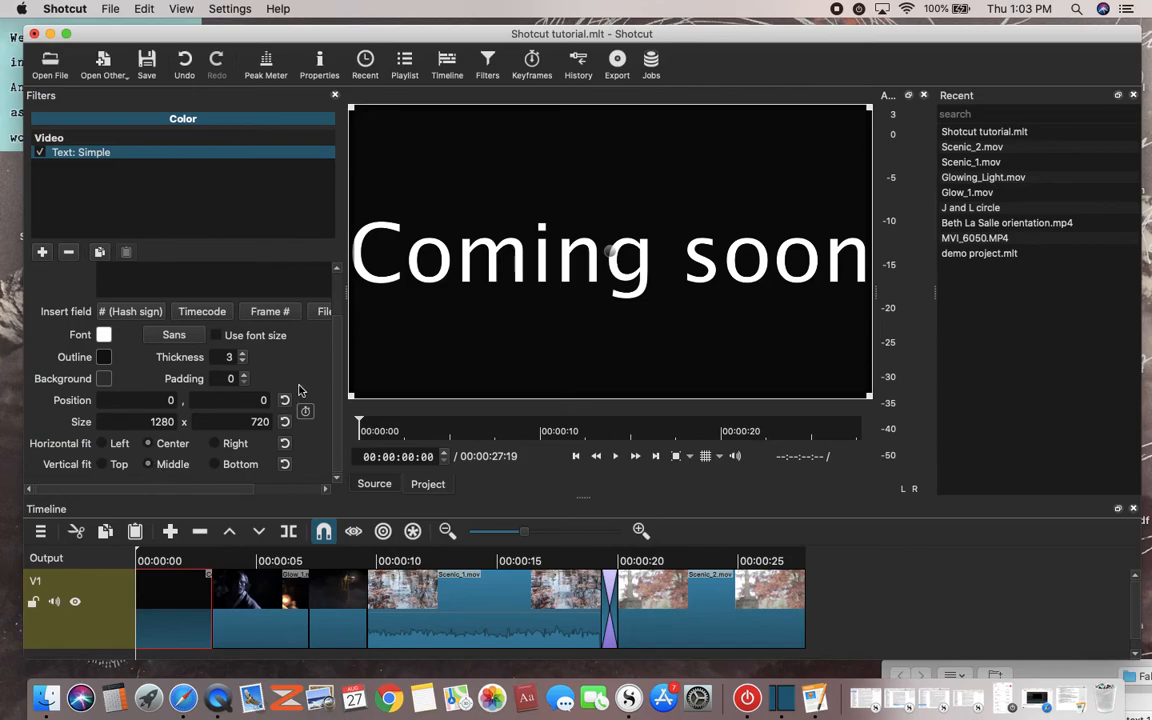
scroll(309, 371, up, 4)
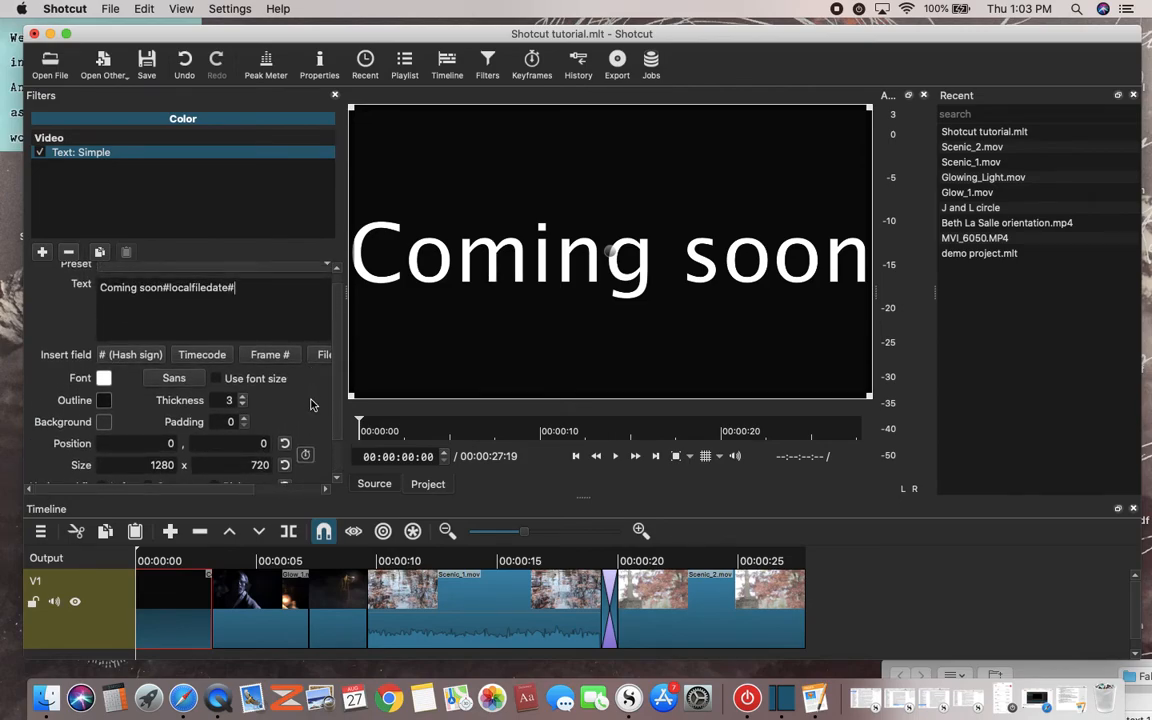
scroll(303, 398, down, 2)
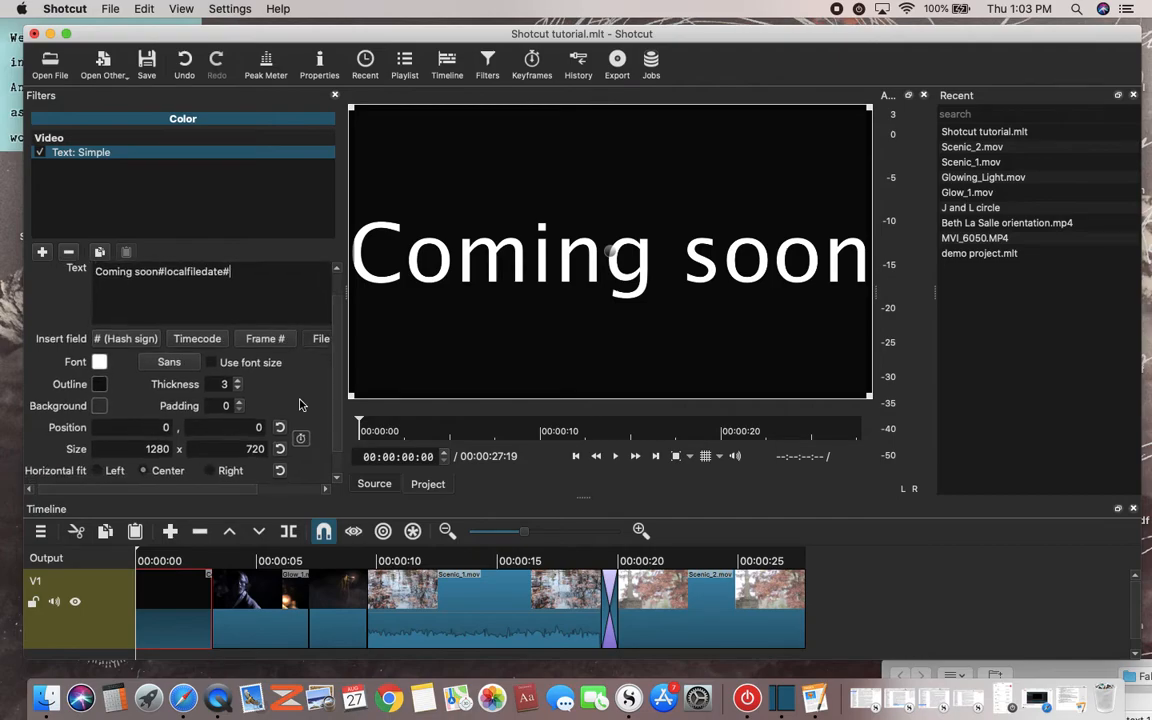
click(169, 364)
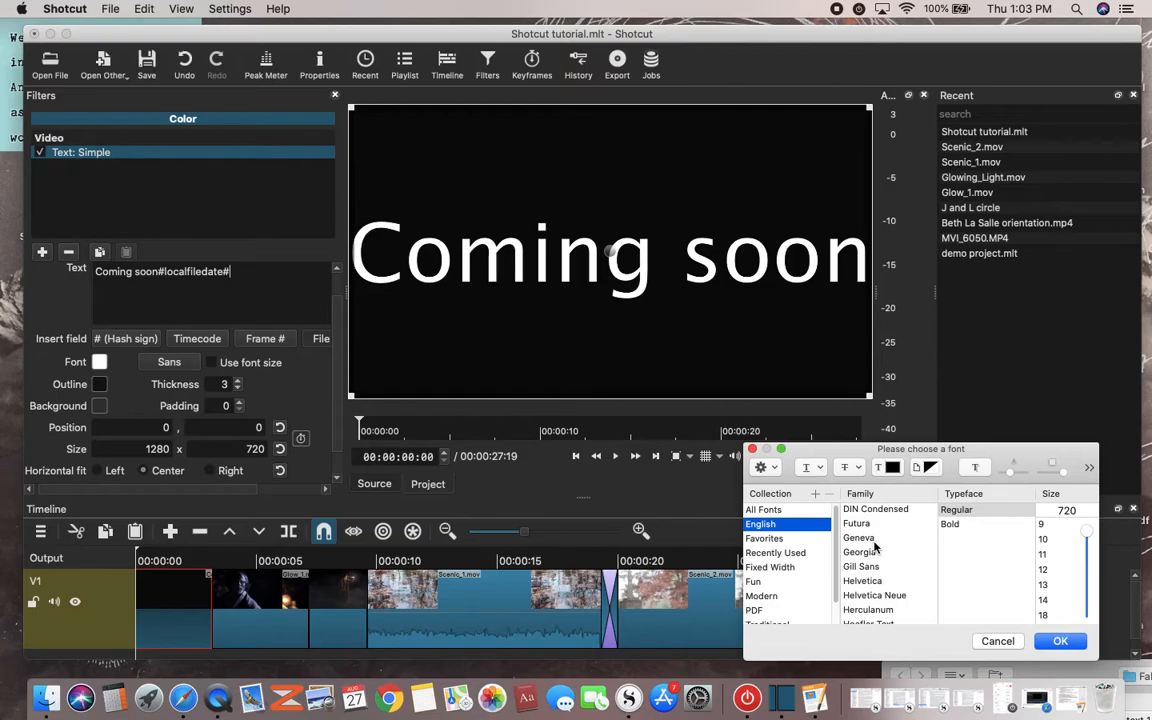
scroll(874, 547, up, 3)
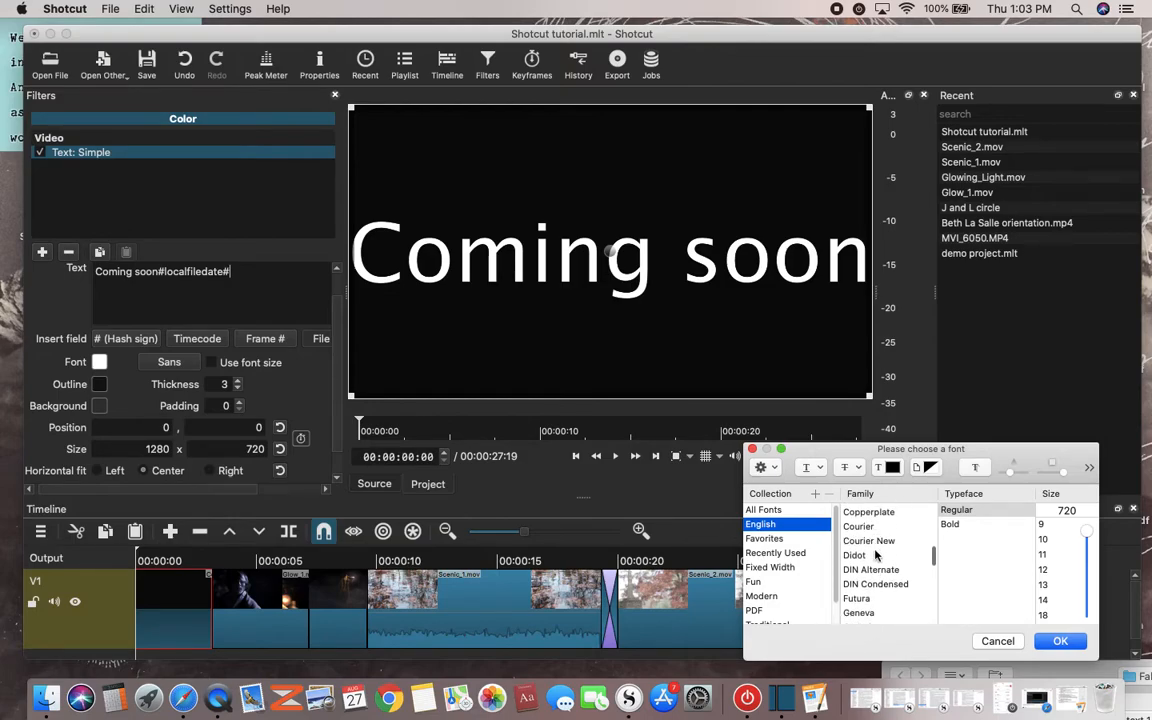
click(876, 584)
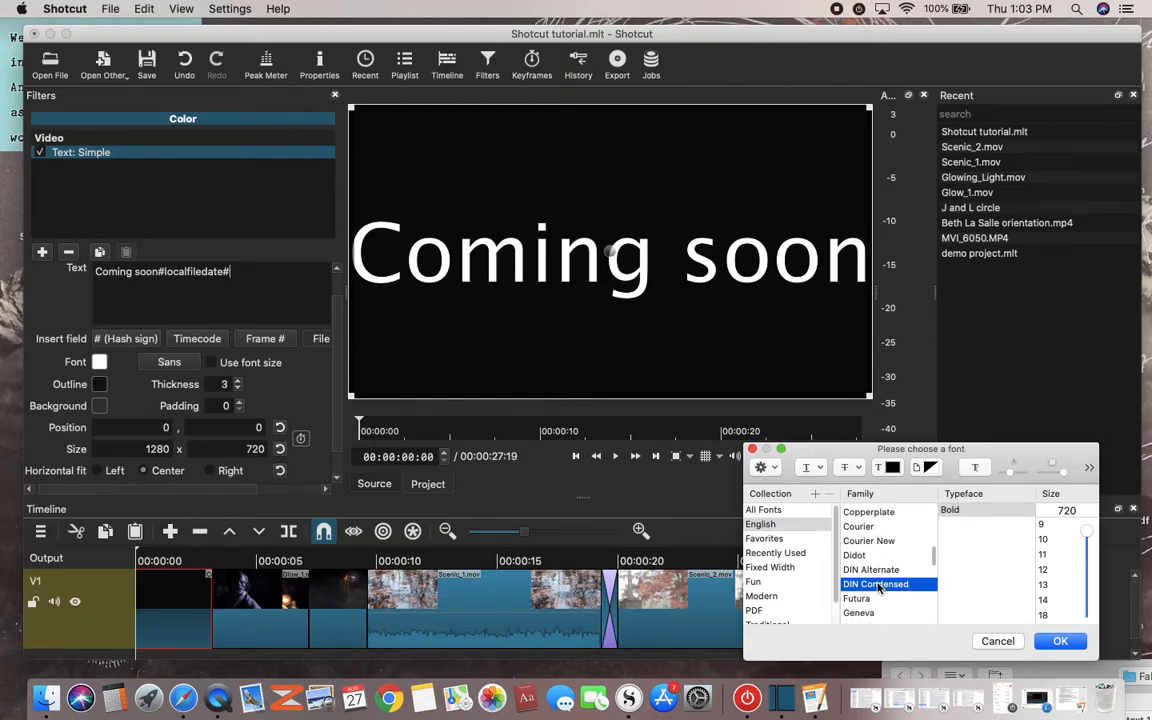
click(1058, 642)
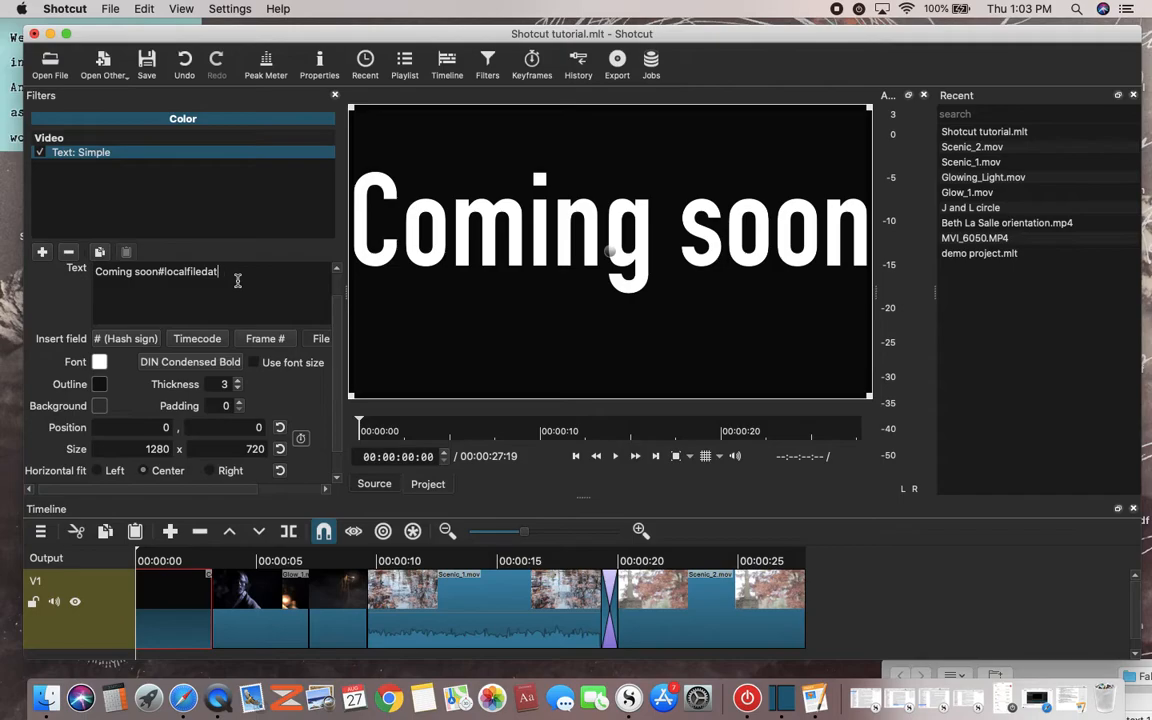
Step: Delete the stray "#localfiledate#" field from the title text, leaving only "Coming soon"
key(BackSpace)
key(BackSpace)
key(BackSpace)
key(BackSpace)
key(BackSpace)
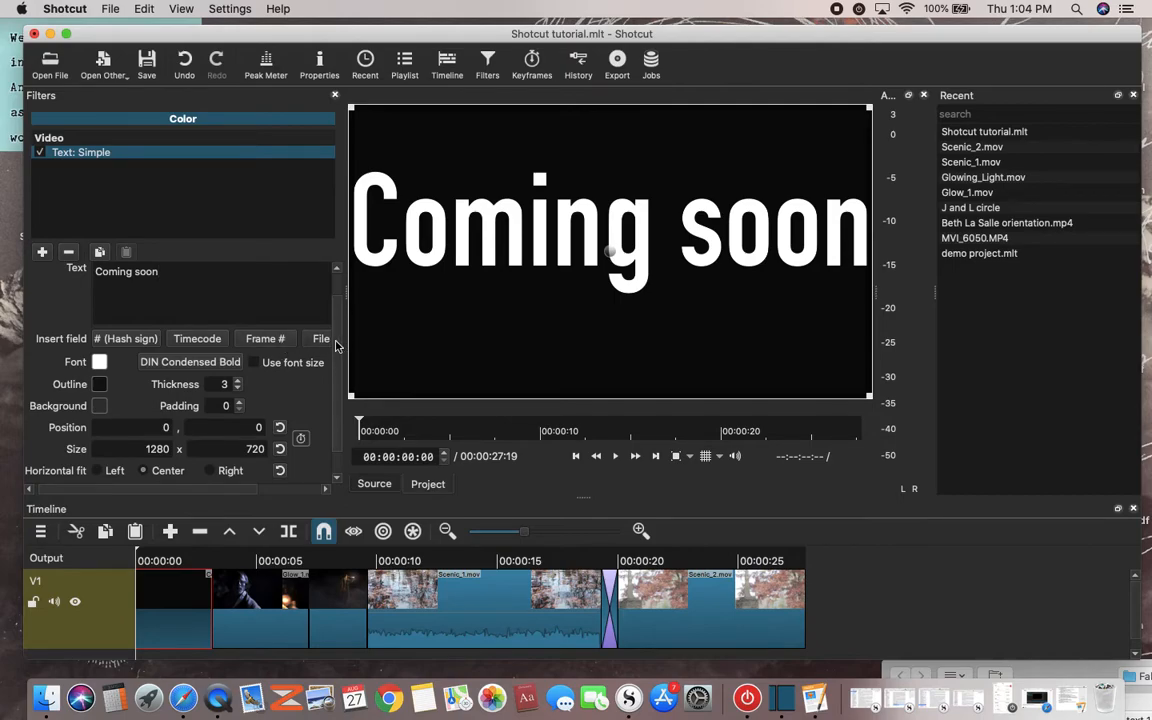
Step: Shrink the title's text frame to about 1114 x 617 and place it at about 68, 60 in the picture
scroll(262, 375, down, 2)
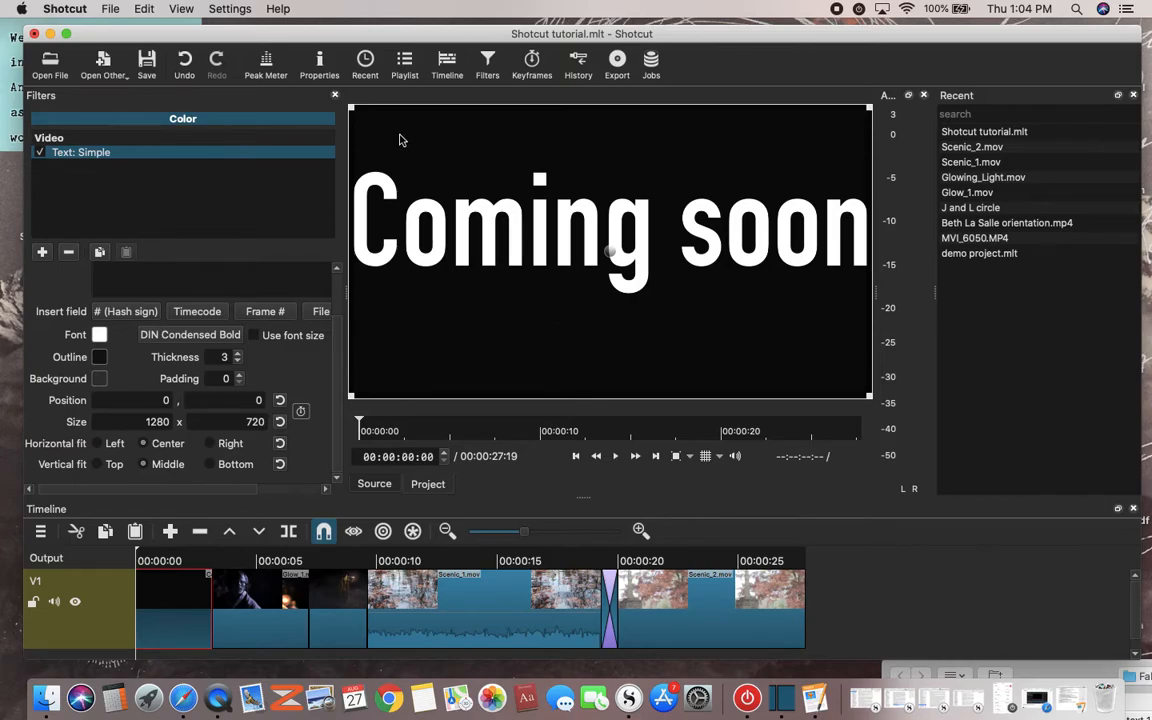
drag(351, 106, 418, 148)
drag(660, 251, 600, 250)
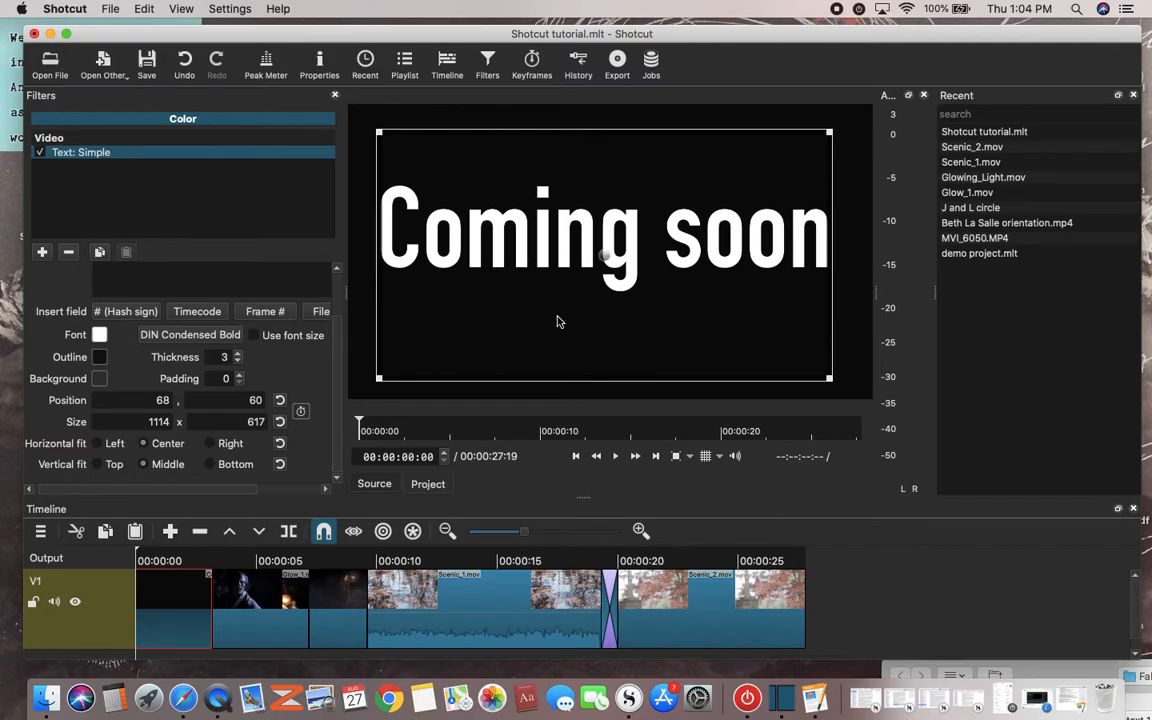
mouse_move(586, 322)
mouse_down()
mouse_move(555, 315)
mouse_move(571, 312)
mouse_up()
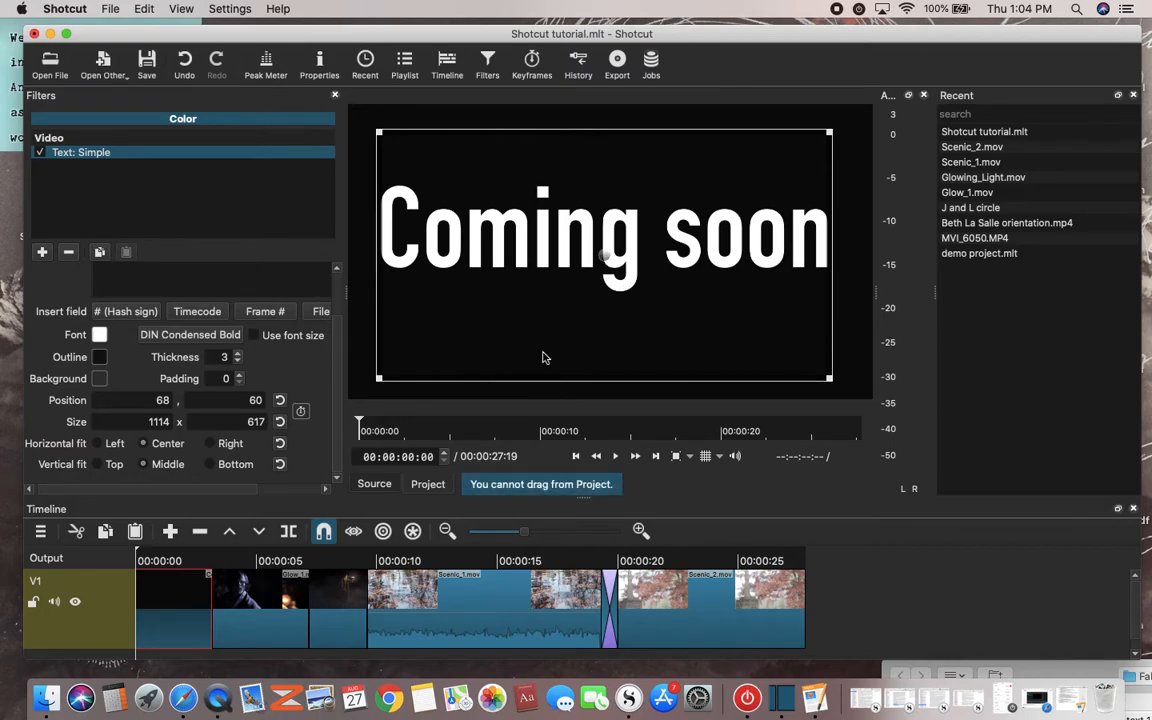
Step: Play the opening title from near the start of the timeline into the first video clip
click(163, 558)
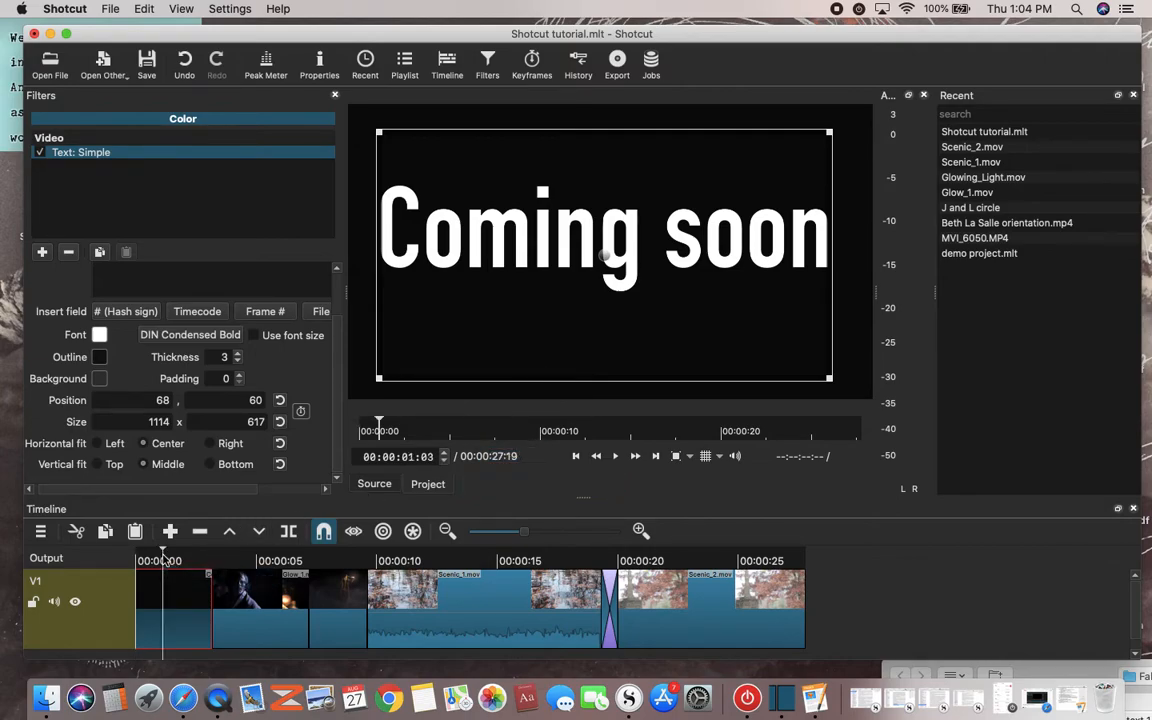
key(space)
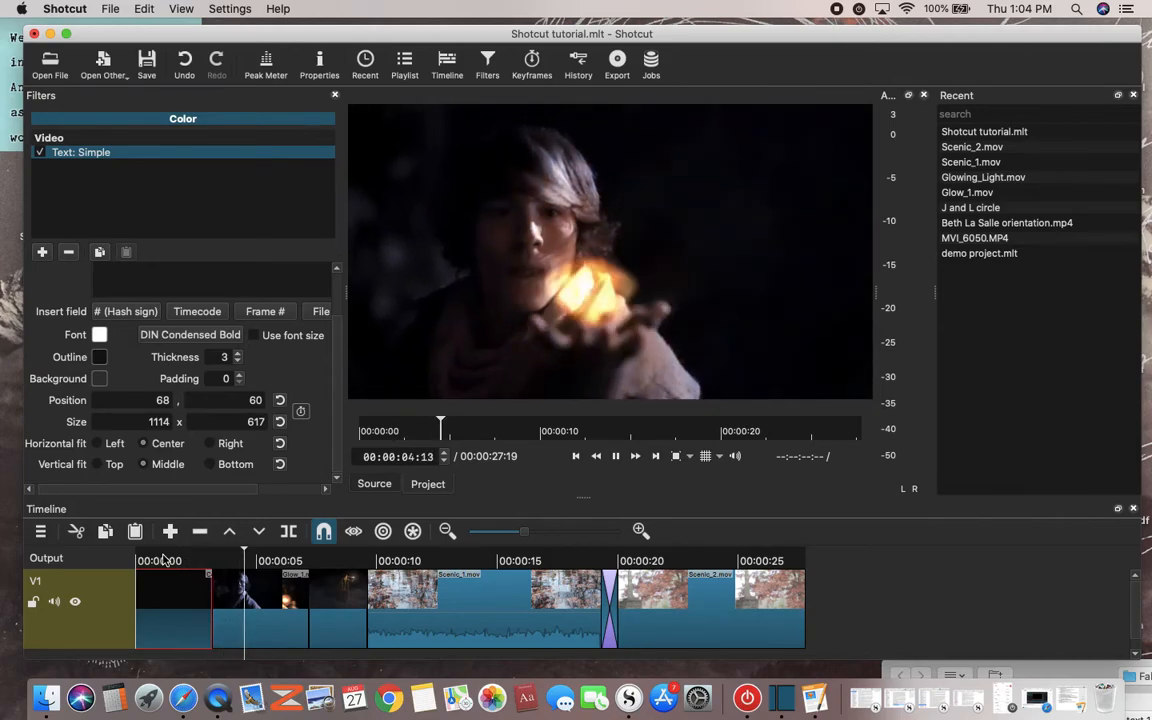
key(space)
click(143, 561)
key(space)
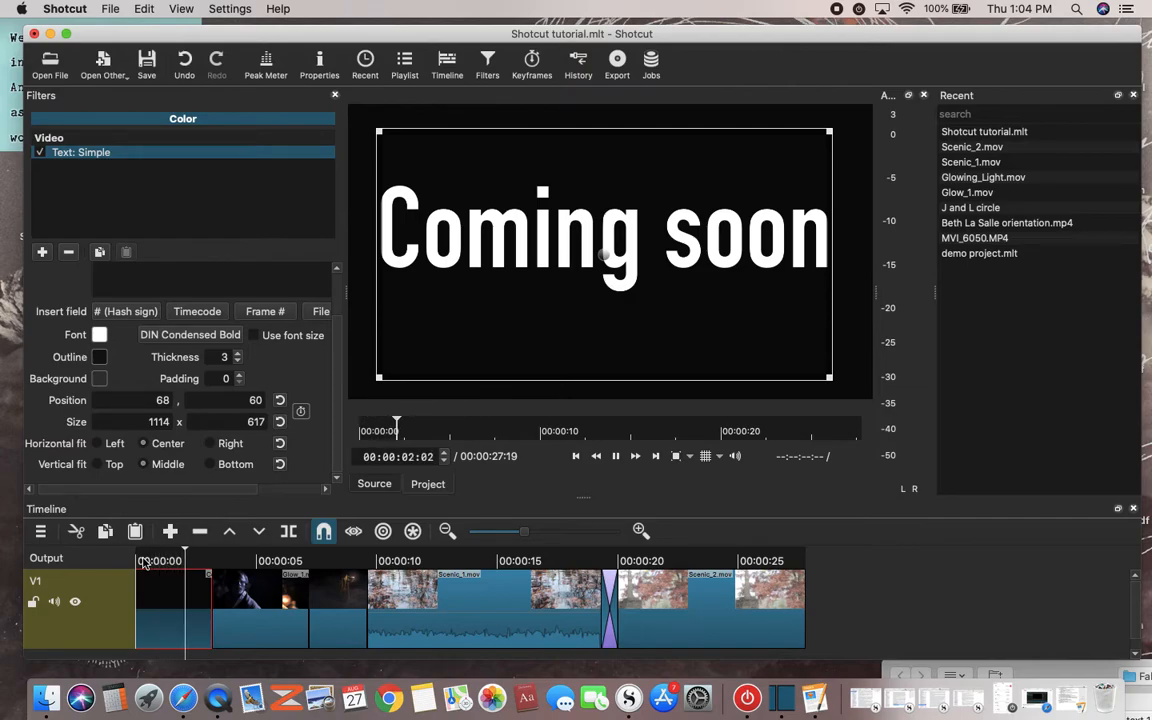
key(space)
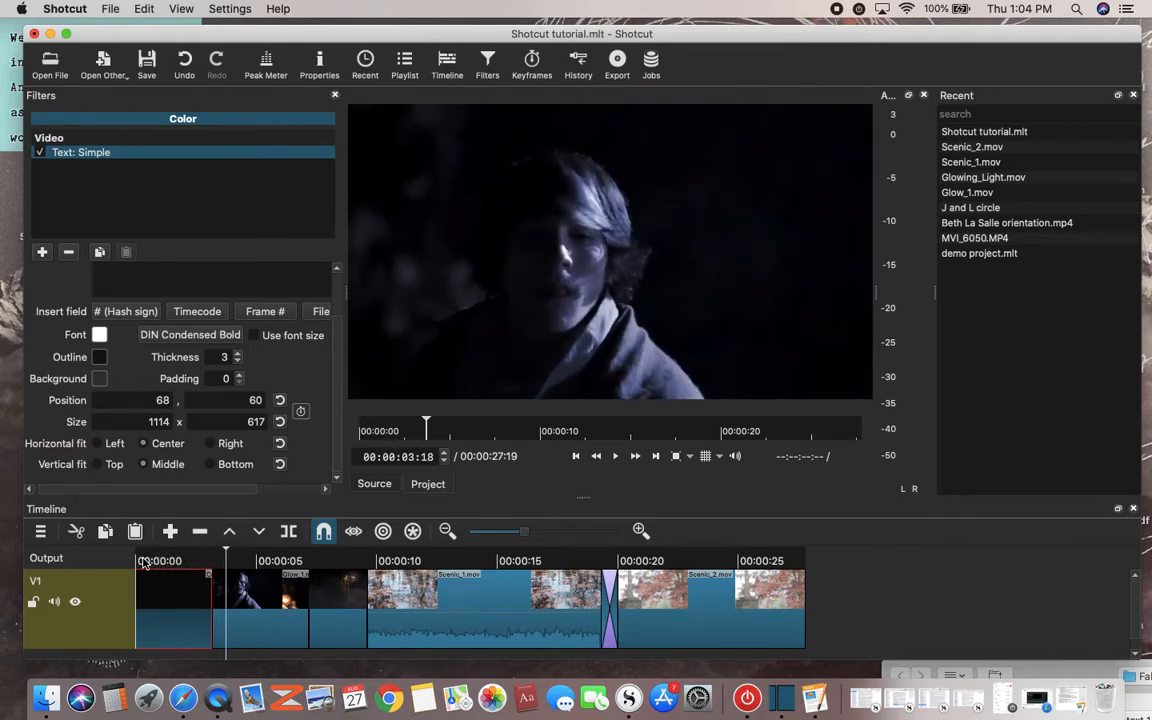
Step: Review the opening title and first video clip, and check the tutorial document in Pages for the next graphic's instructions
click(173, 561)
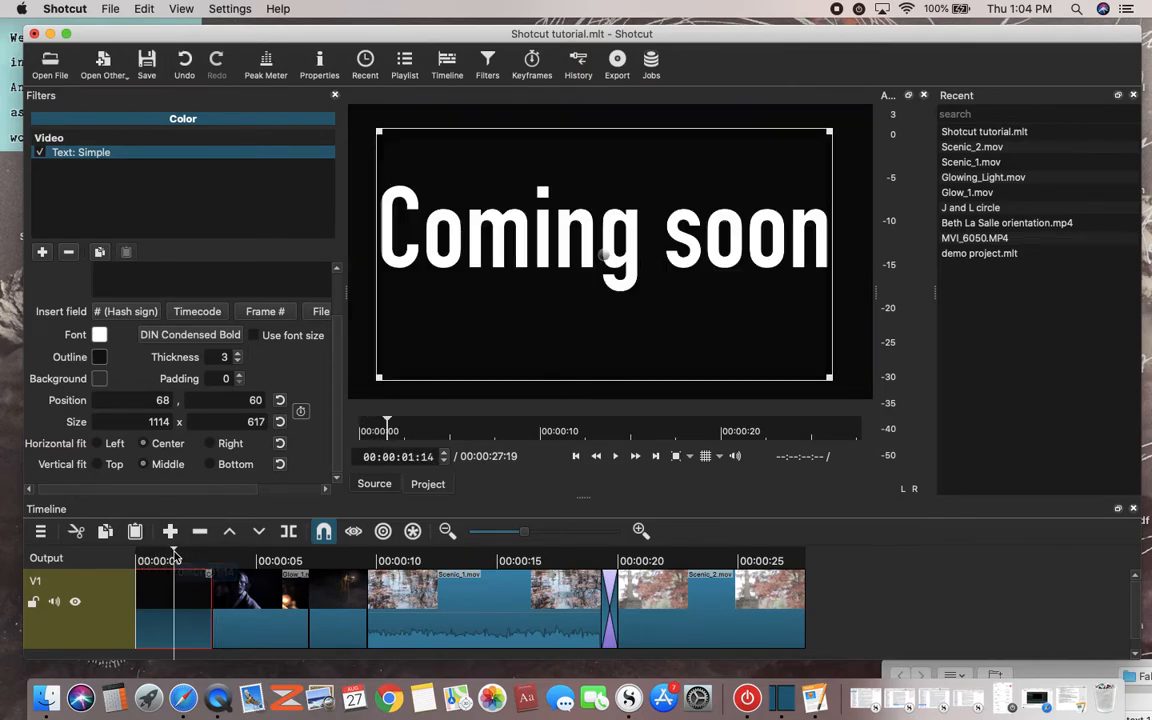
click(229, 561)
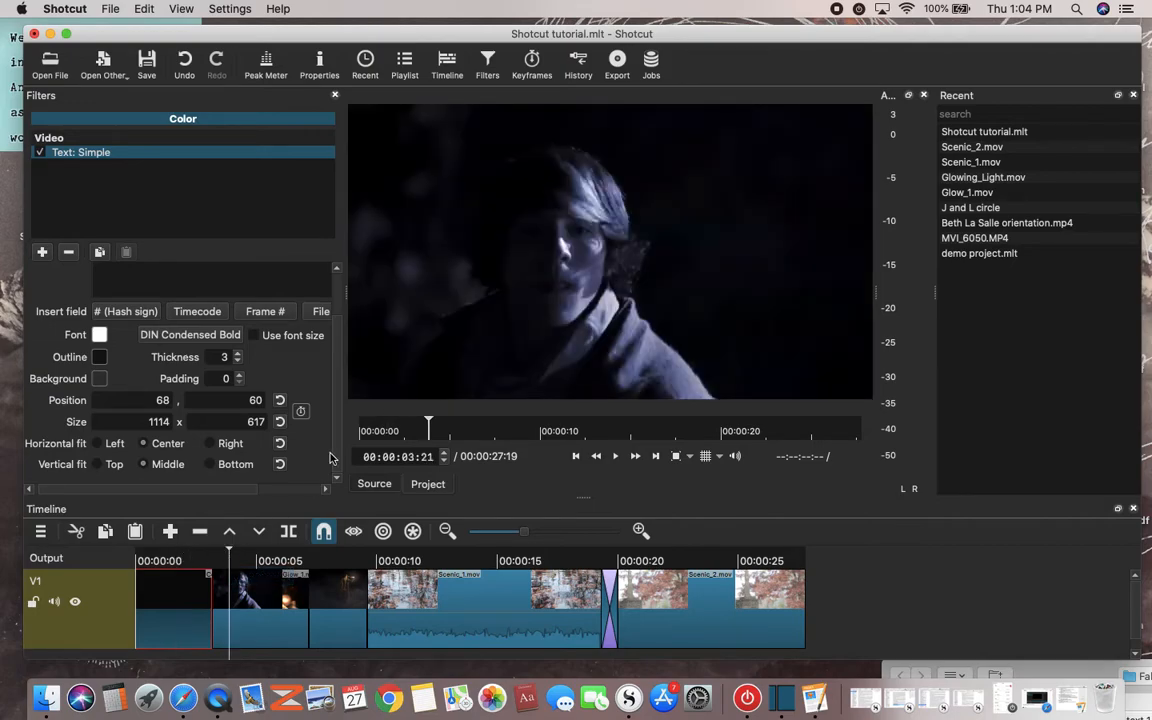
click(408, 72)
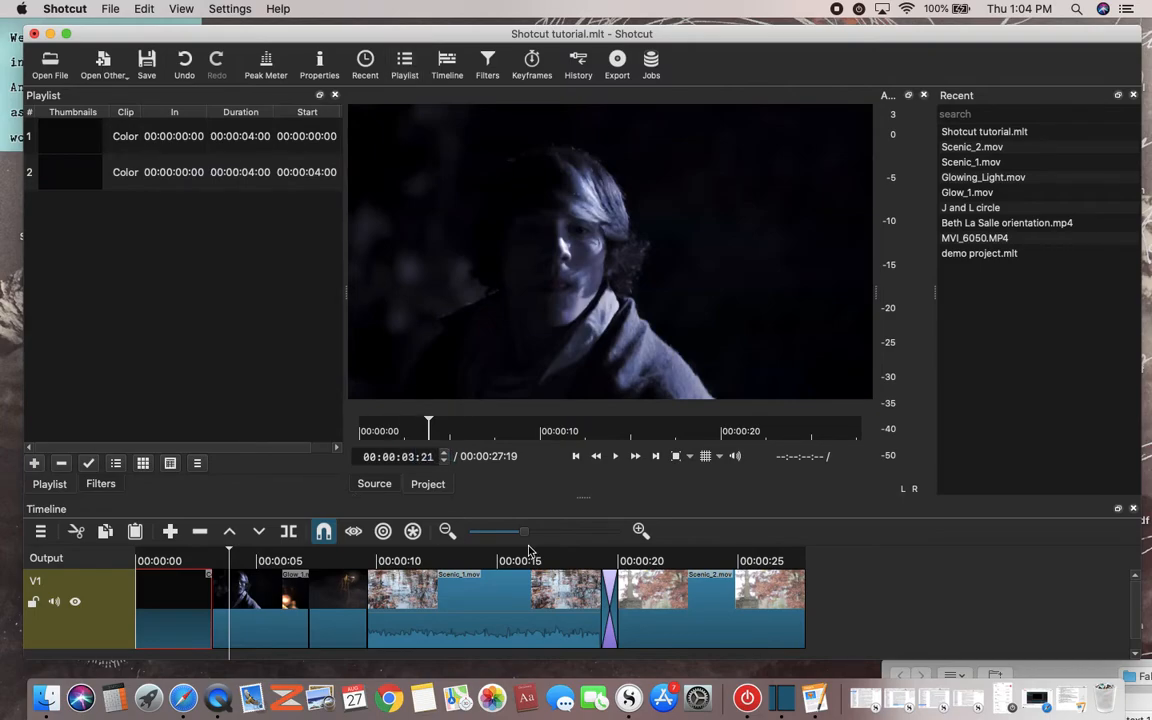
click(816, 700)
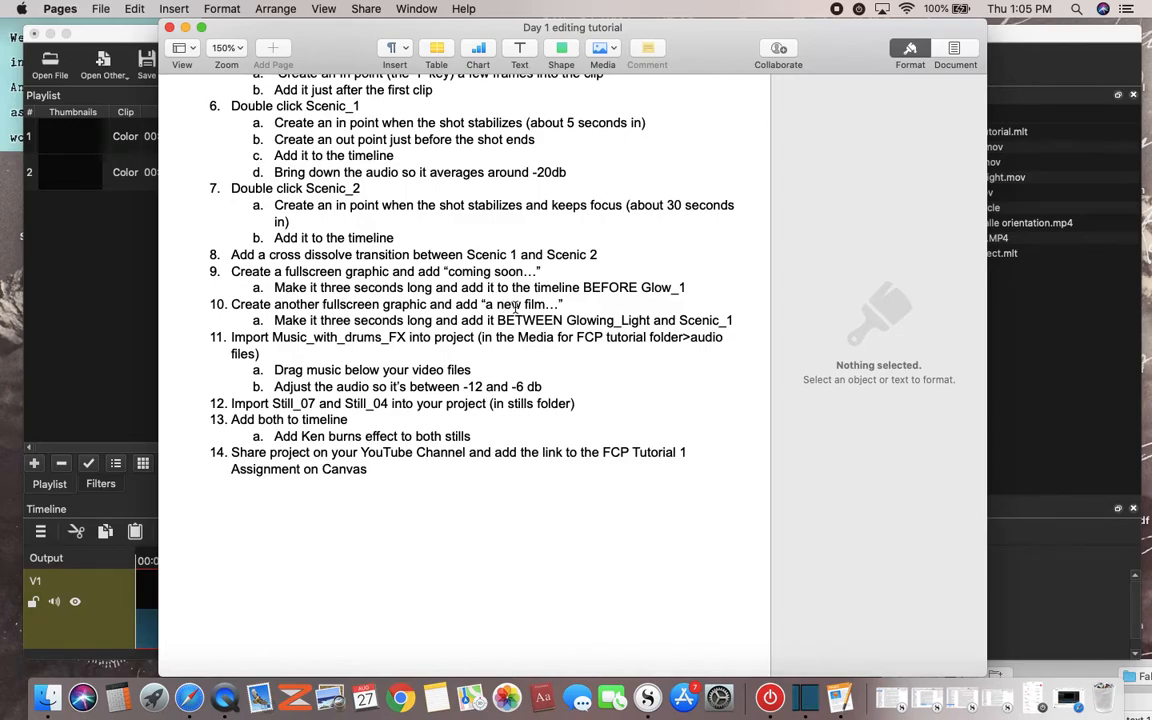
click(185, 27)
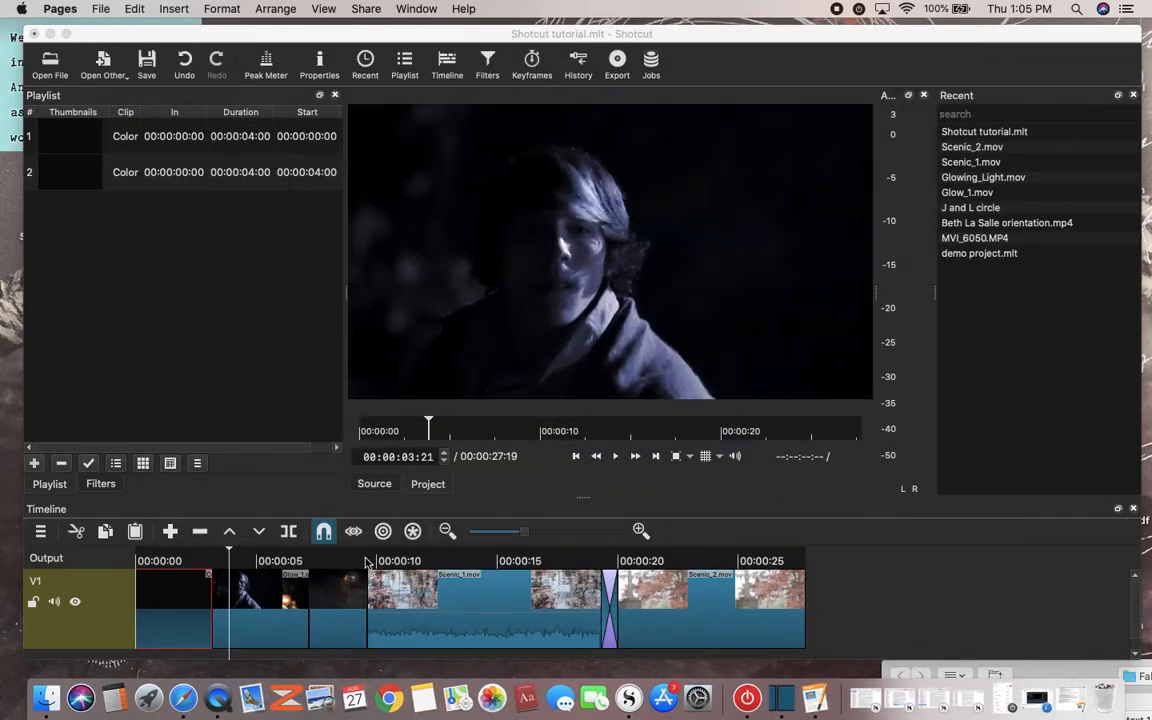
Step: Place the playhead at 00:00:09:14, at the cut between the Glowing_Light clip and Scenic_1
click(366, 563)
click(368, 563)
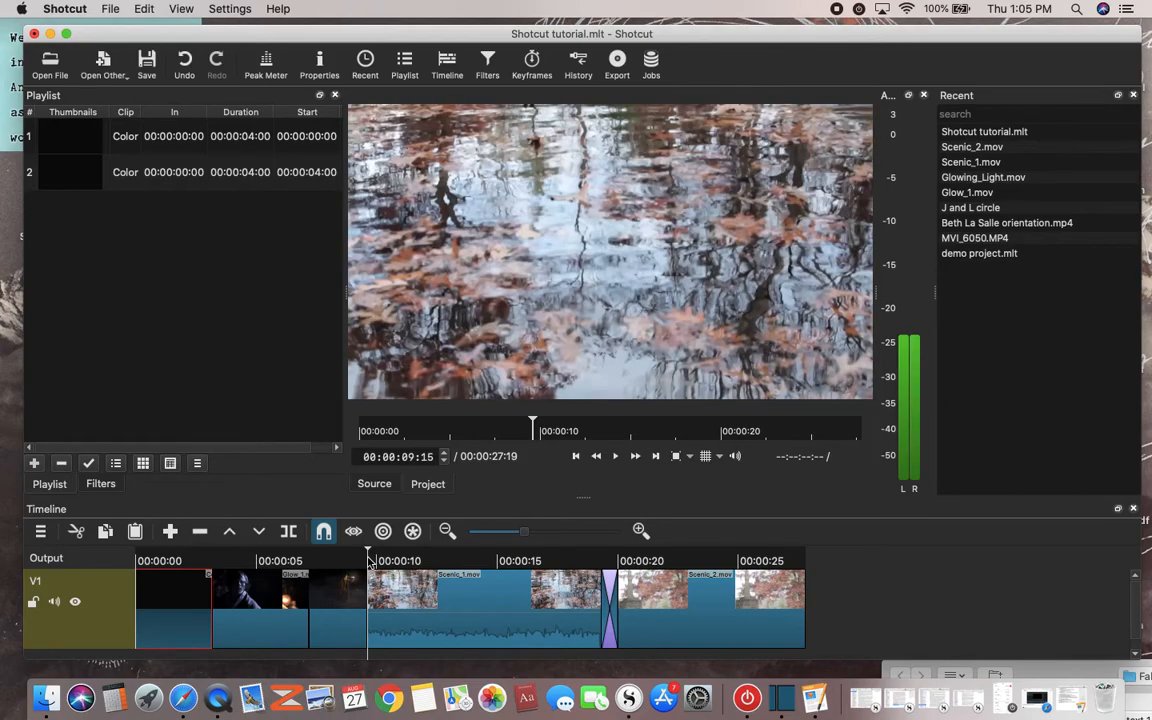
key(Left)
key(Right)
key(Left)
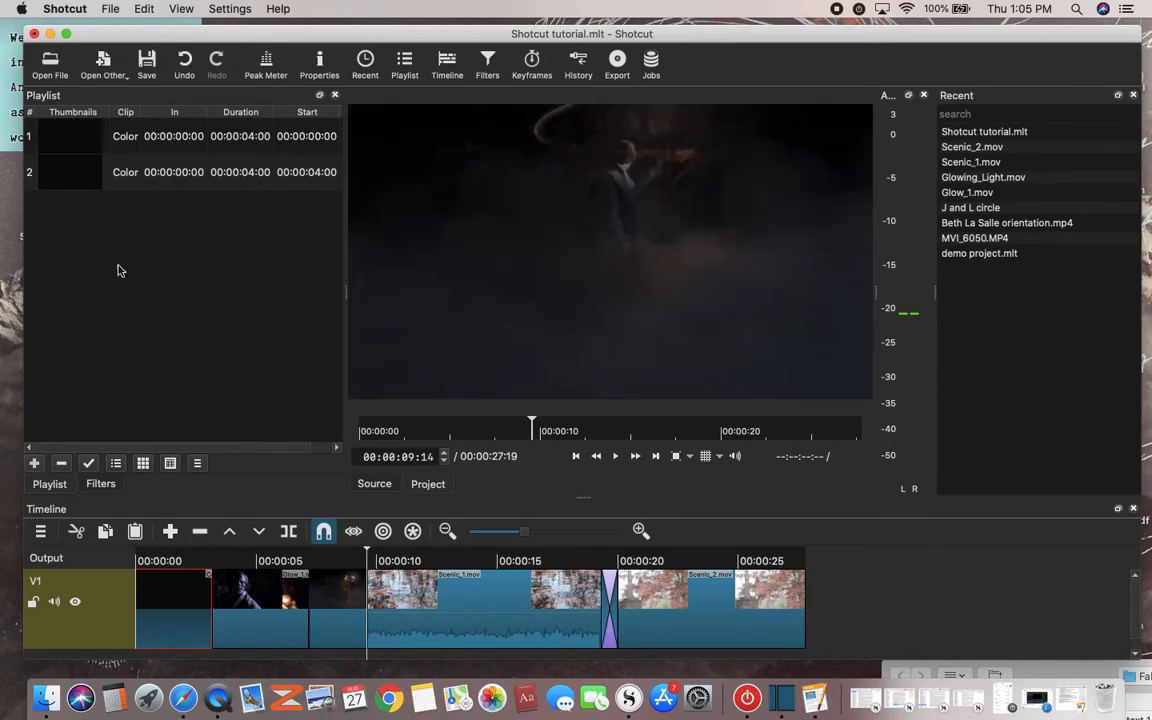
Step: Open the second black Color clip of the playlist and set its out point at 03:01:08:19
double_click(125, 172)
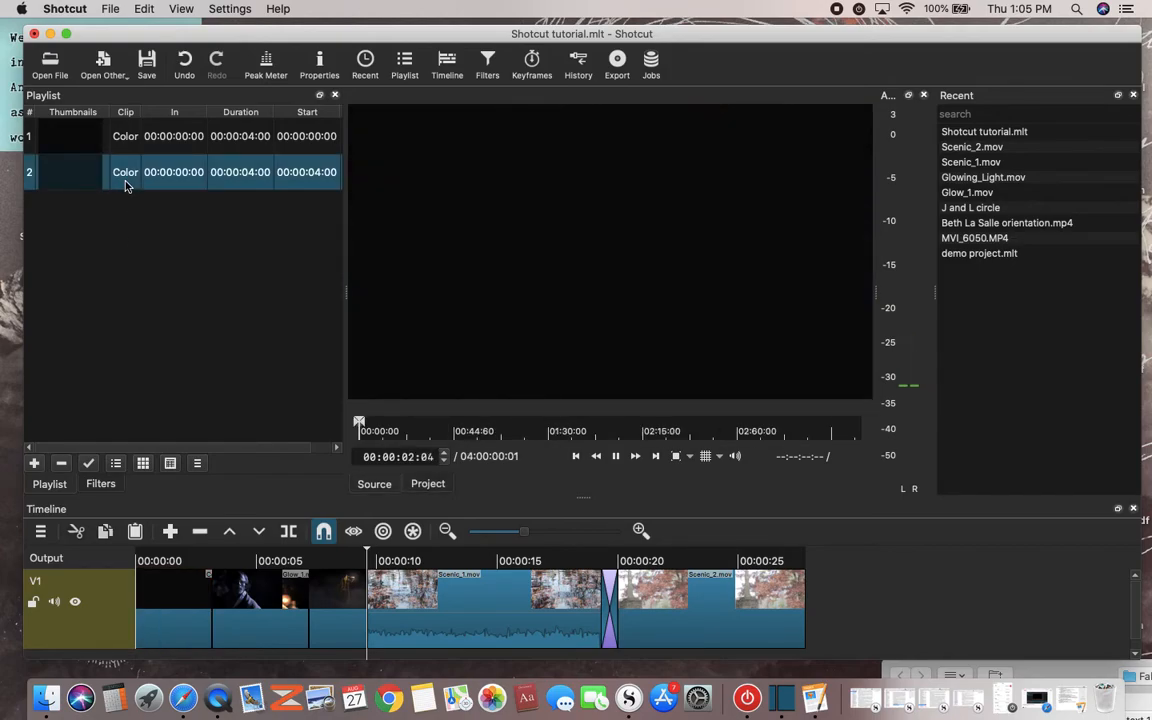
key(space)
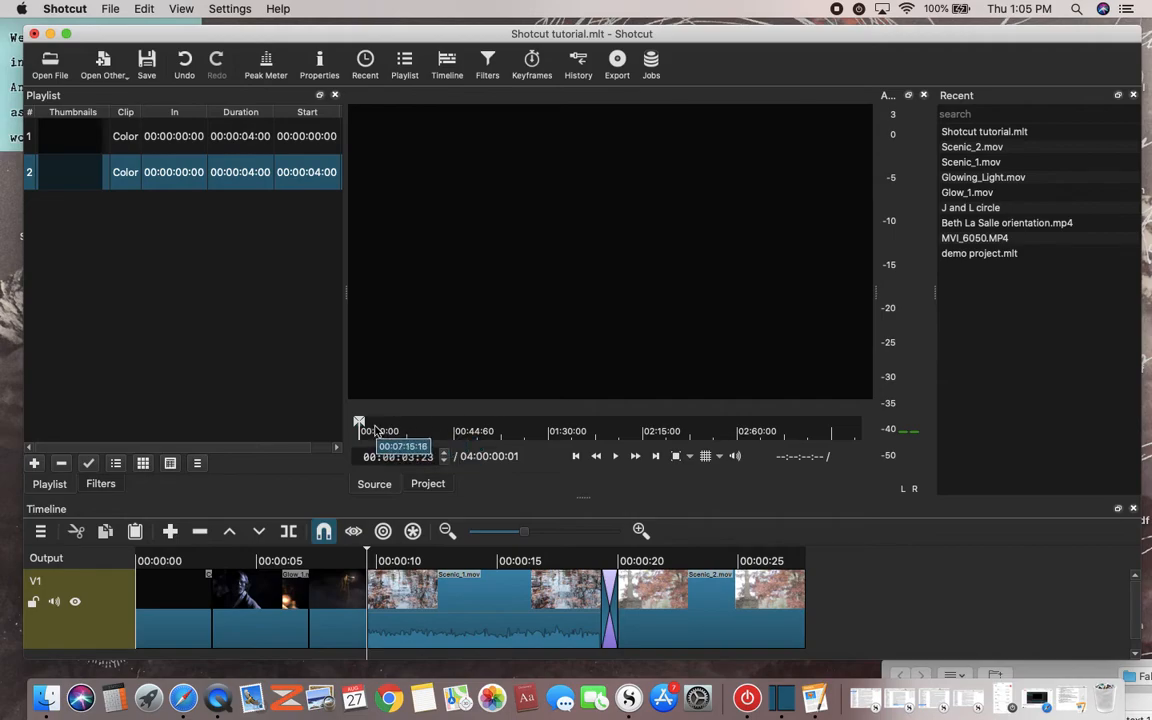
drag(386, 432, 581, 429)
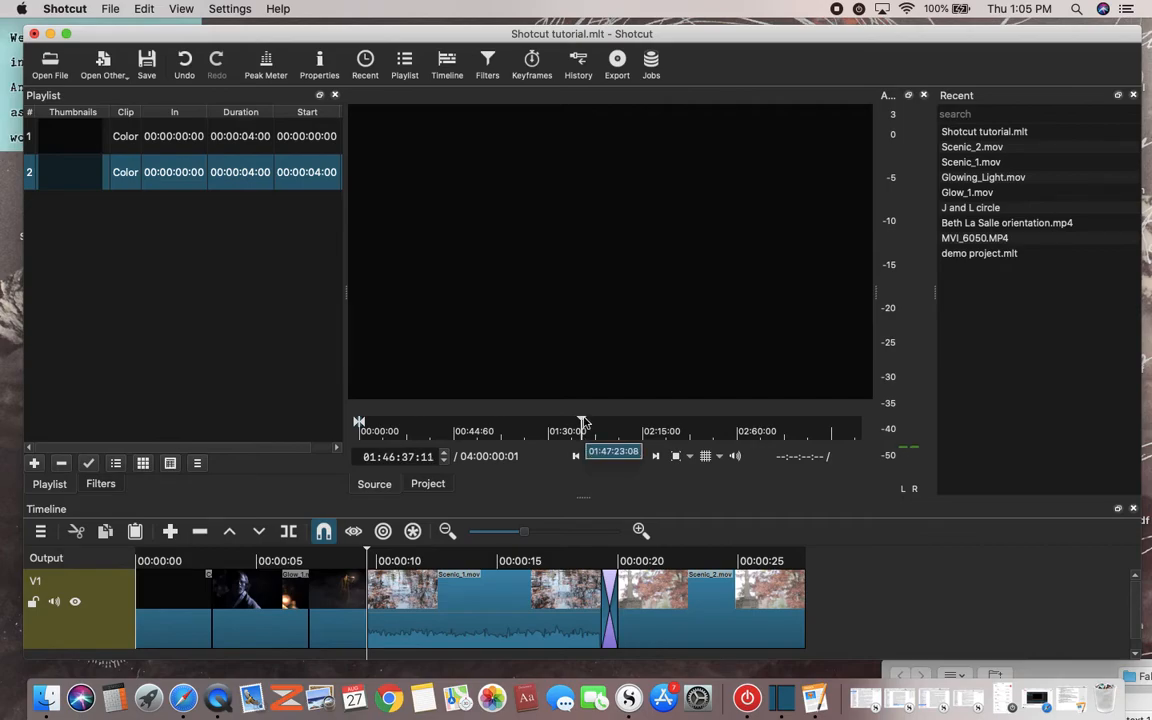
click(641, 429)
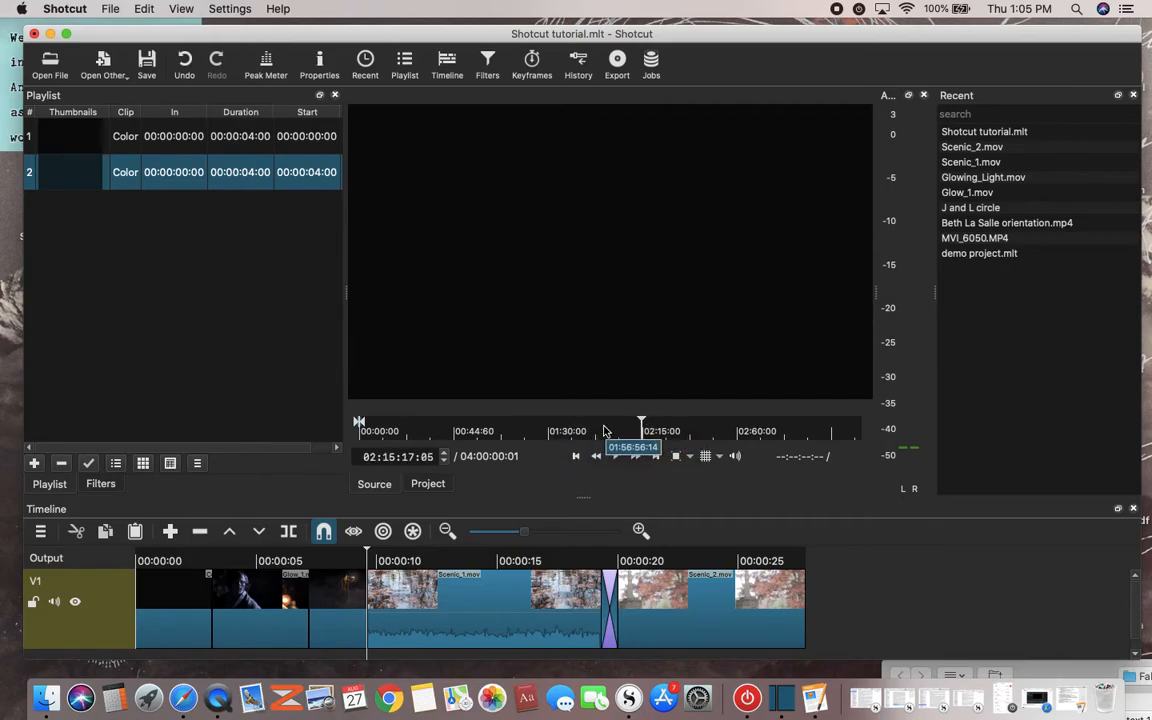
drag(649, 420, 808, 430)
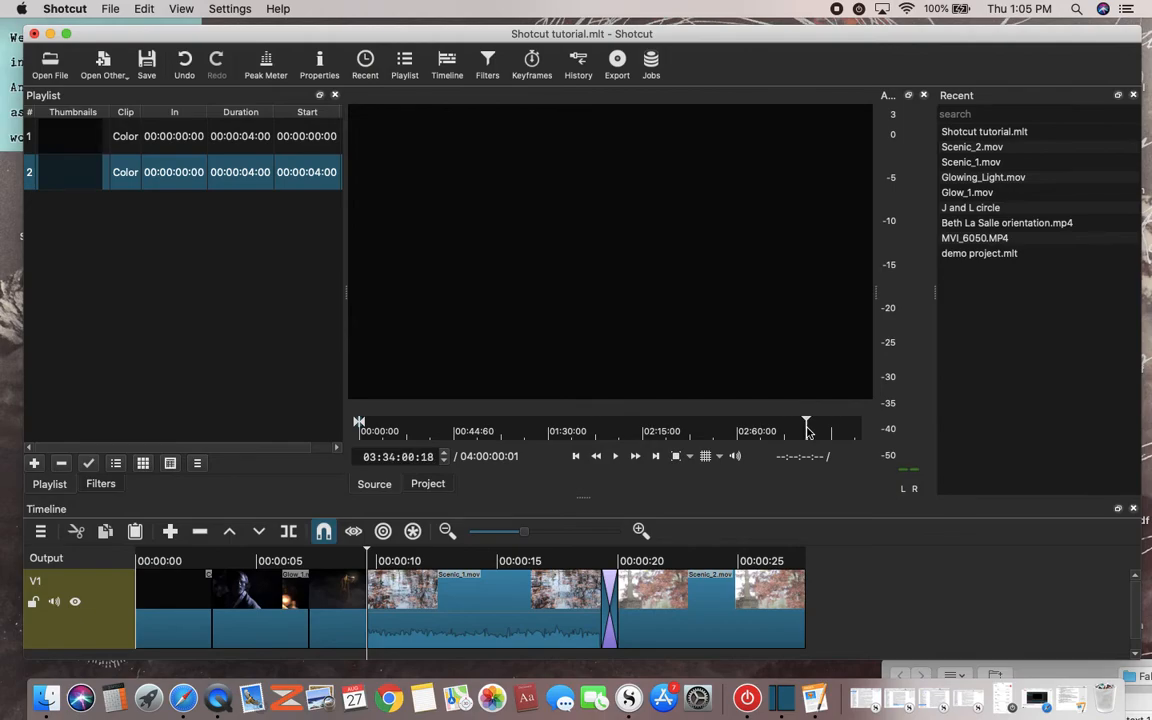
drag(808, 430, 737, 432)
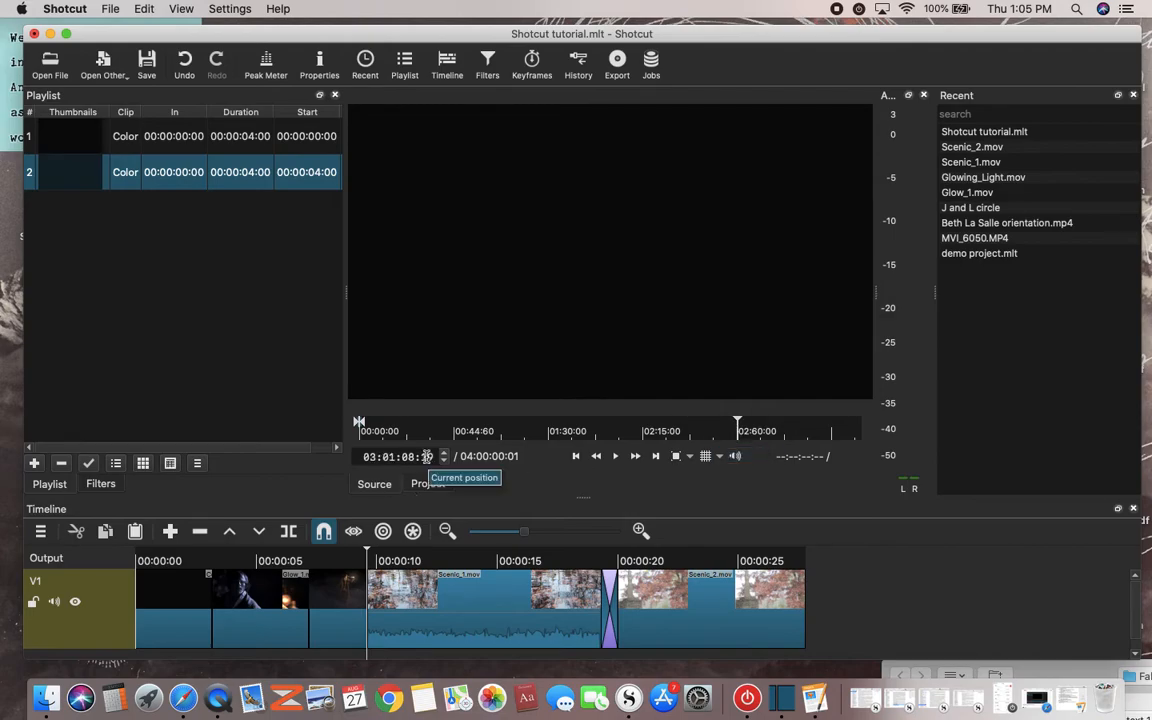
key(o)
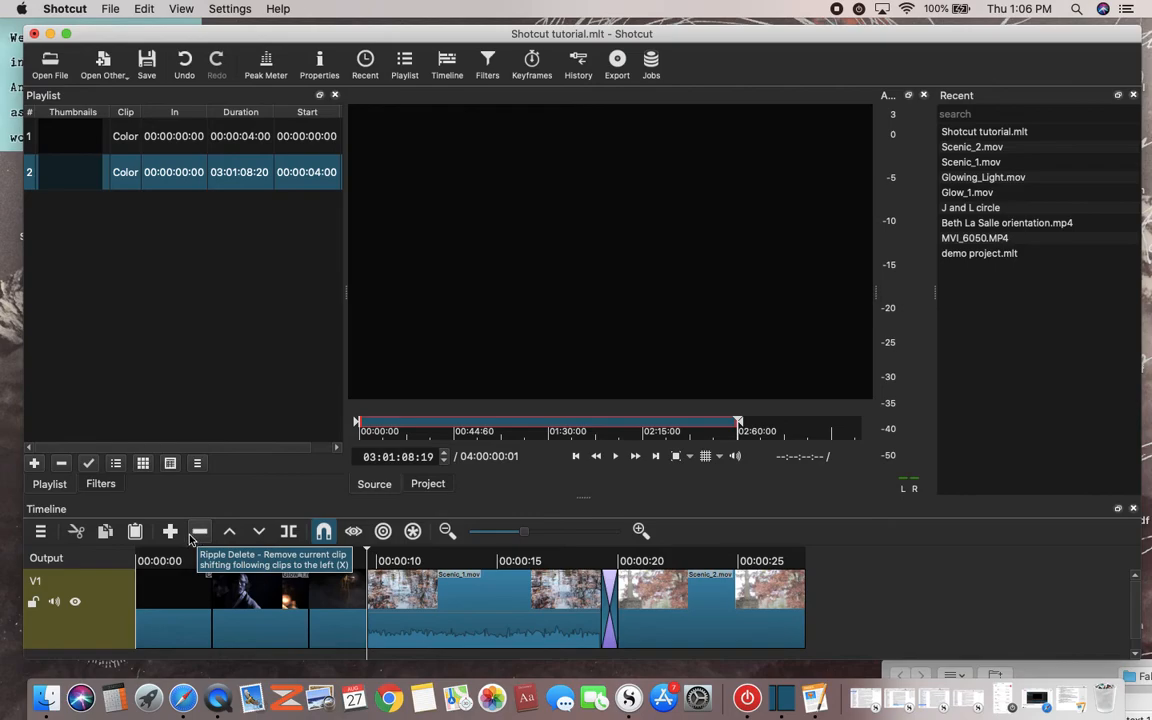
Step: Try inserting the black Color clip at the playhead before Scenic_1, inspect it along the timeline, and undo the insertion
click(136, 537)
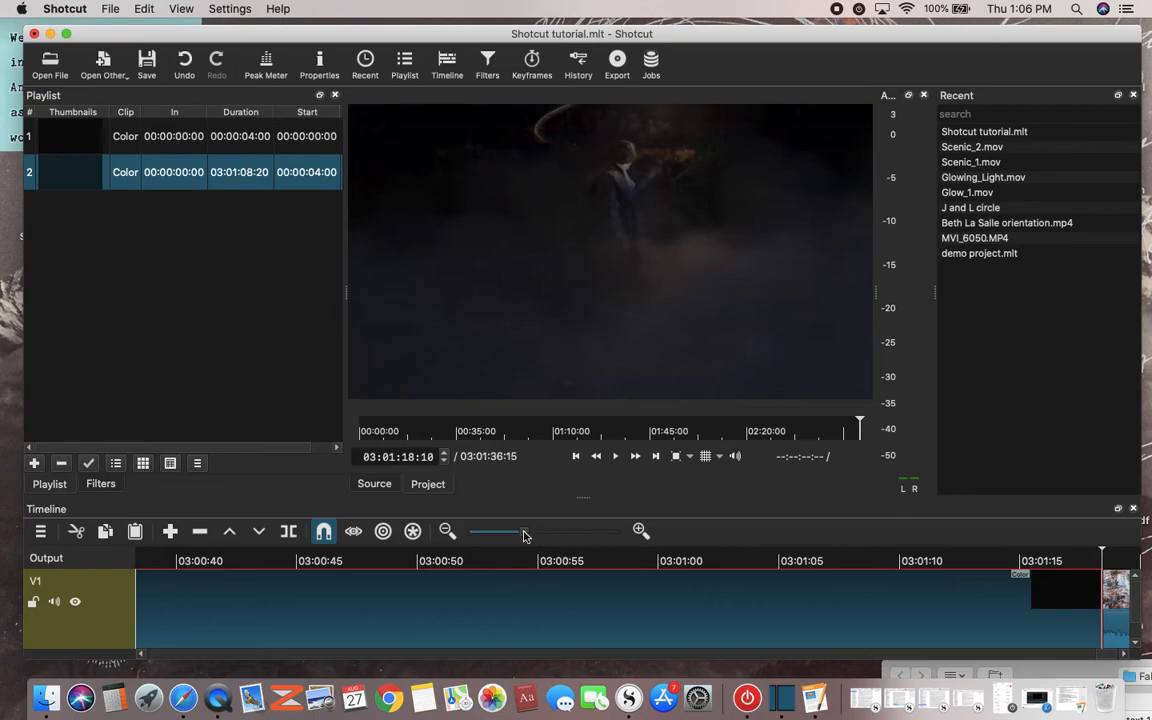
mouse_move(523, 535)
mouse_down()
mouse_move(473, 537)
mouse_move(505, 537)
mouse_up()
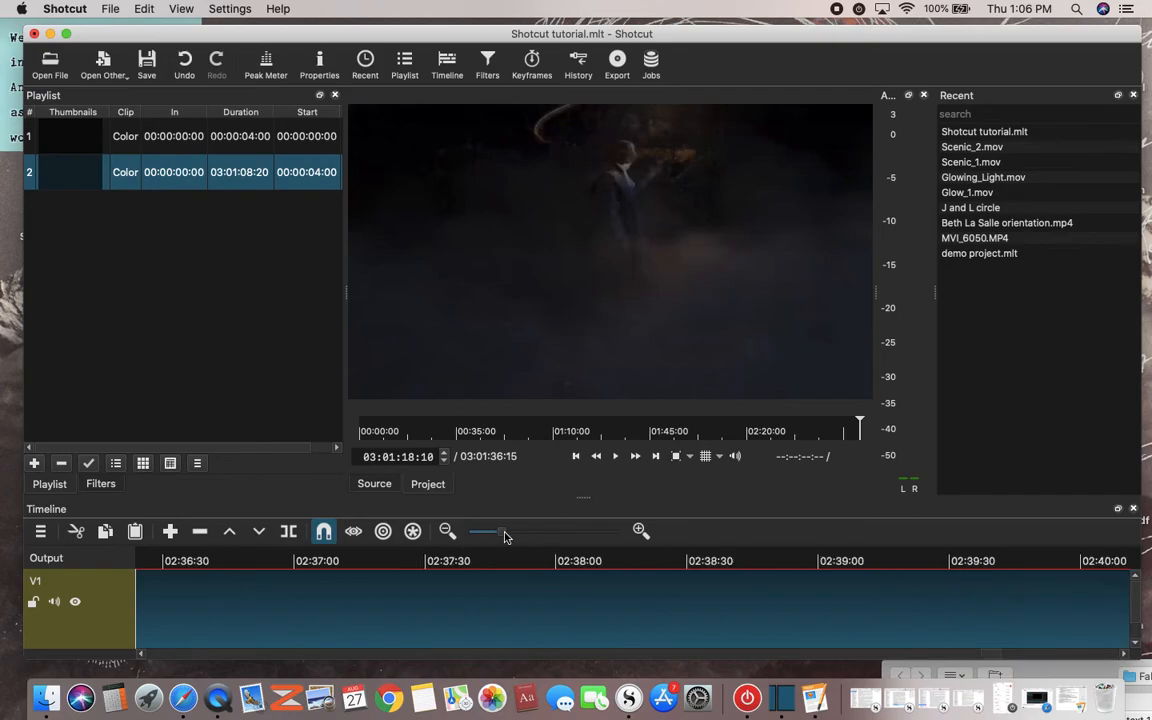
scroll(538, 639, right, 2)
scroll(538, 639, right, 5)
click(538, 639)
scroll(538, 639, right, 4)
scroll(538, 639, left, 6)
scroll(538, 639, left, 10)
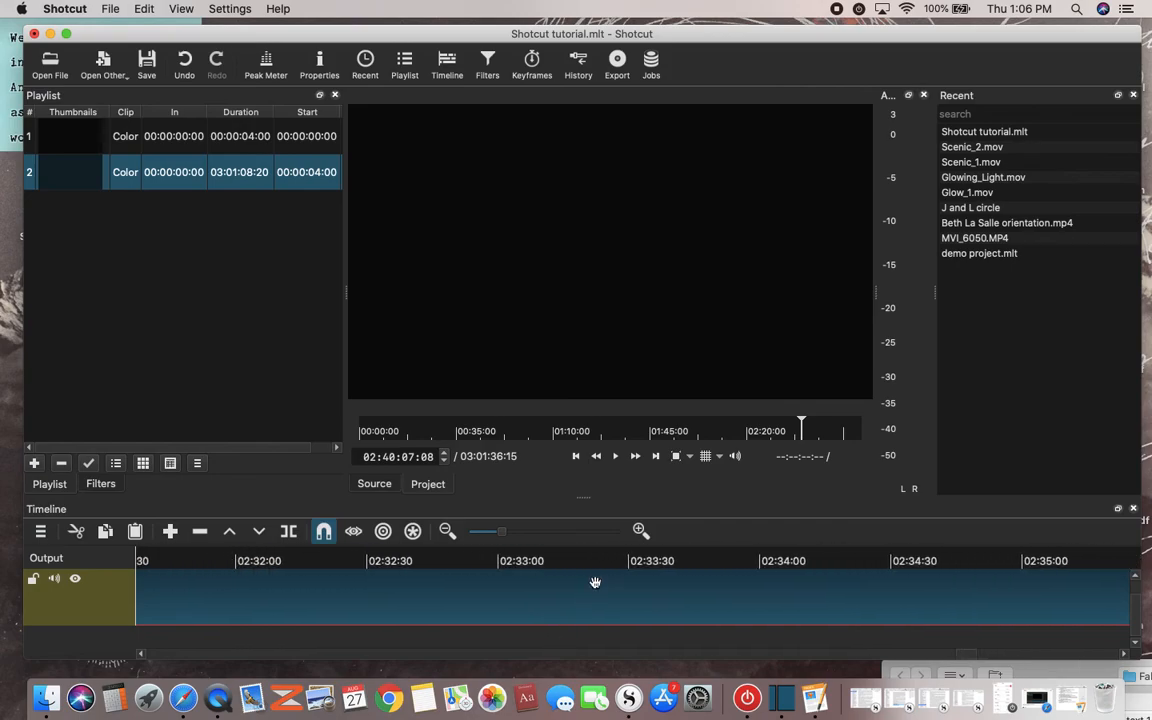
scroll(403, 595, left, 20)
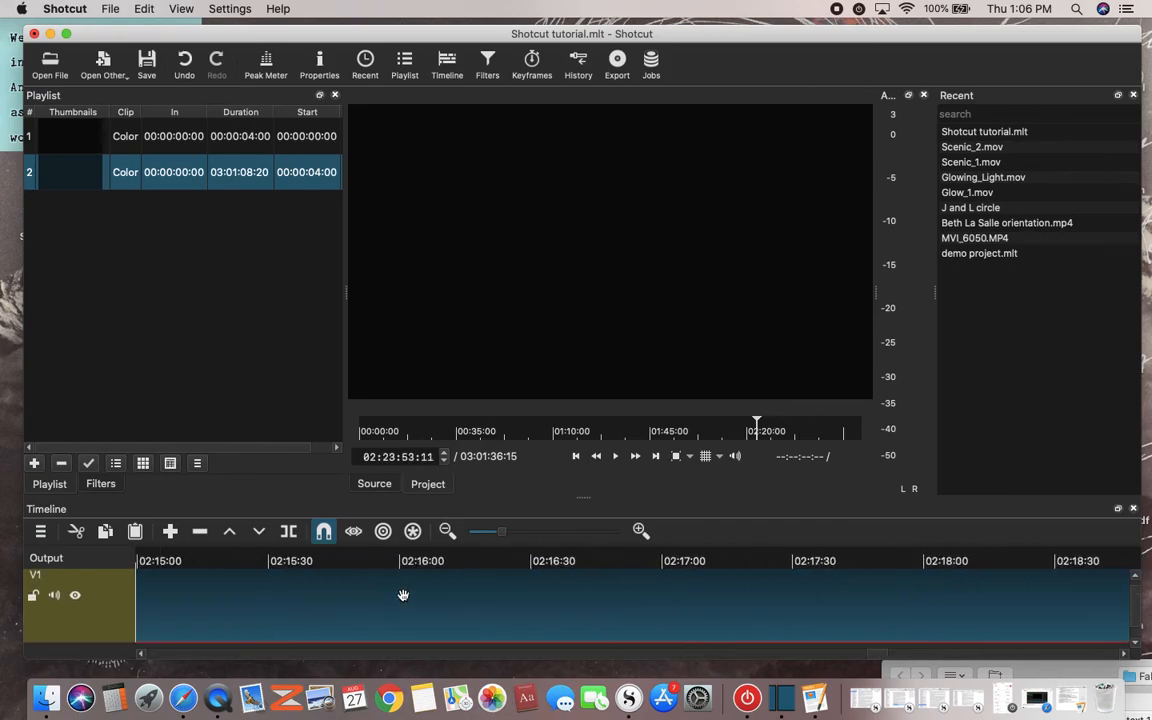
scroll(403, 595, left, 5)
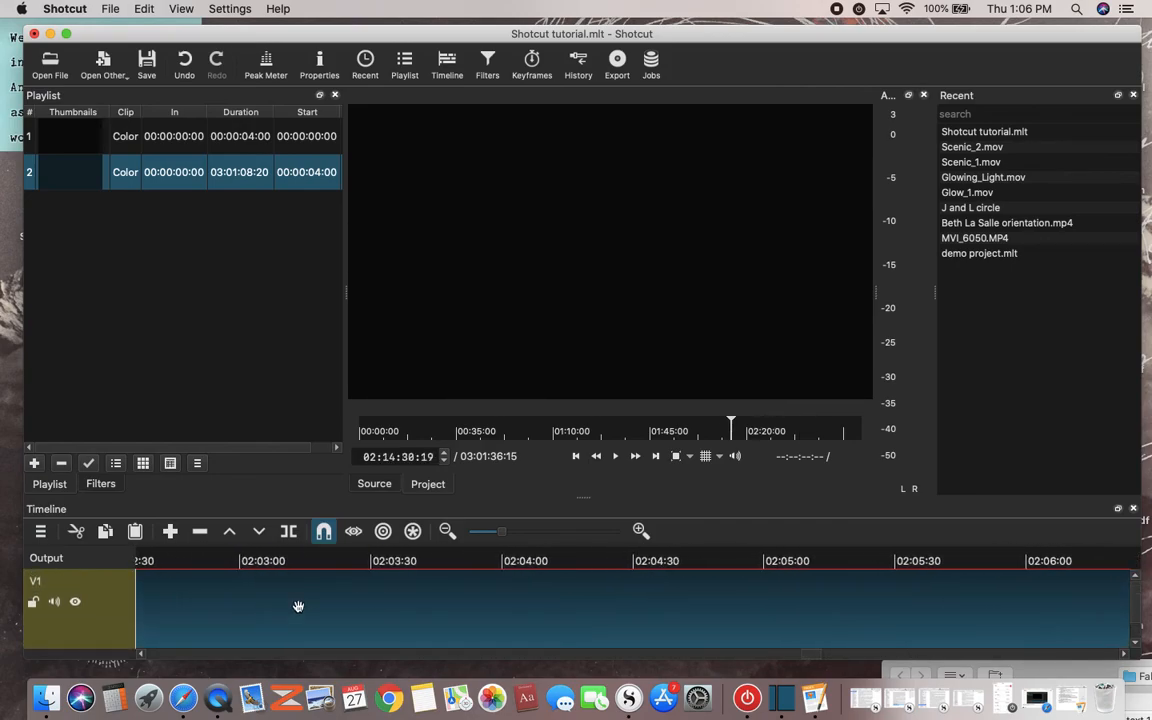
scroll(242, 604, left, 3)
click(396, 615)
scroll(396, 613, left, 10)
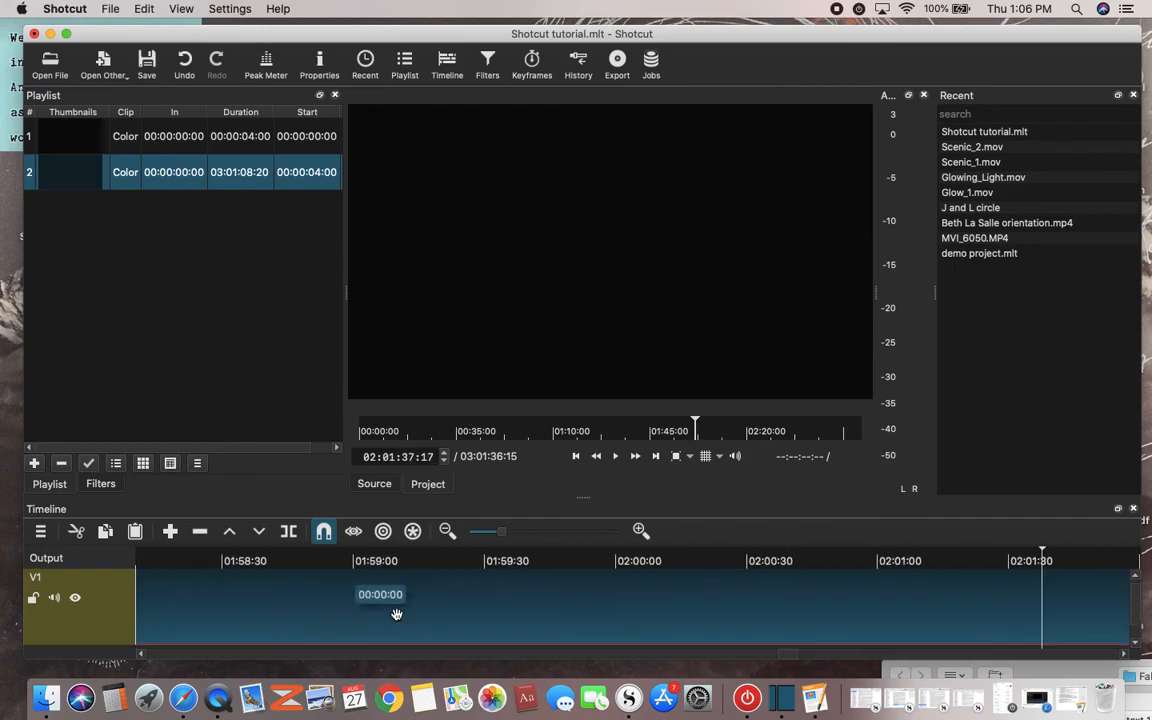
scroll(410, 611, left, 3)
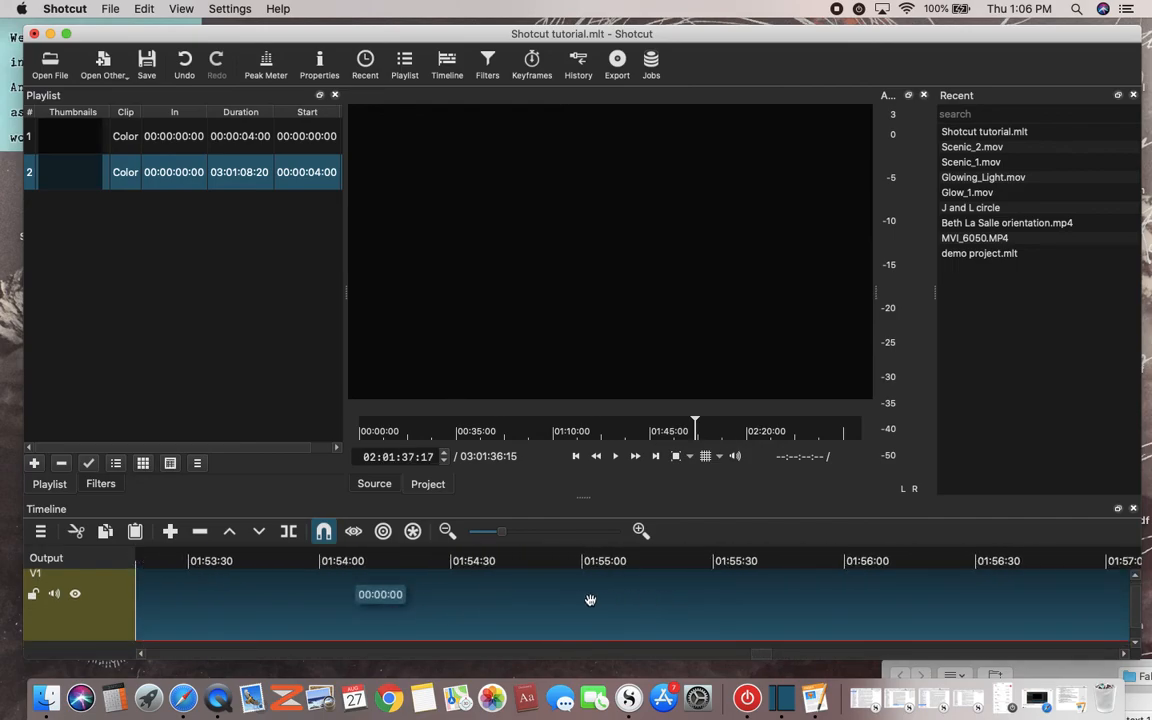
scroll(524, 607, up, 1)
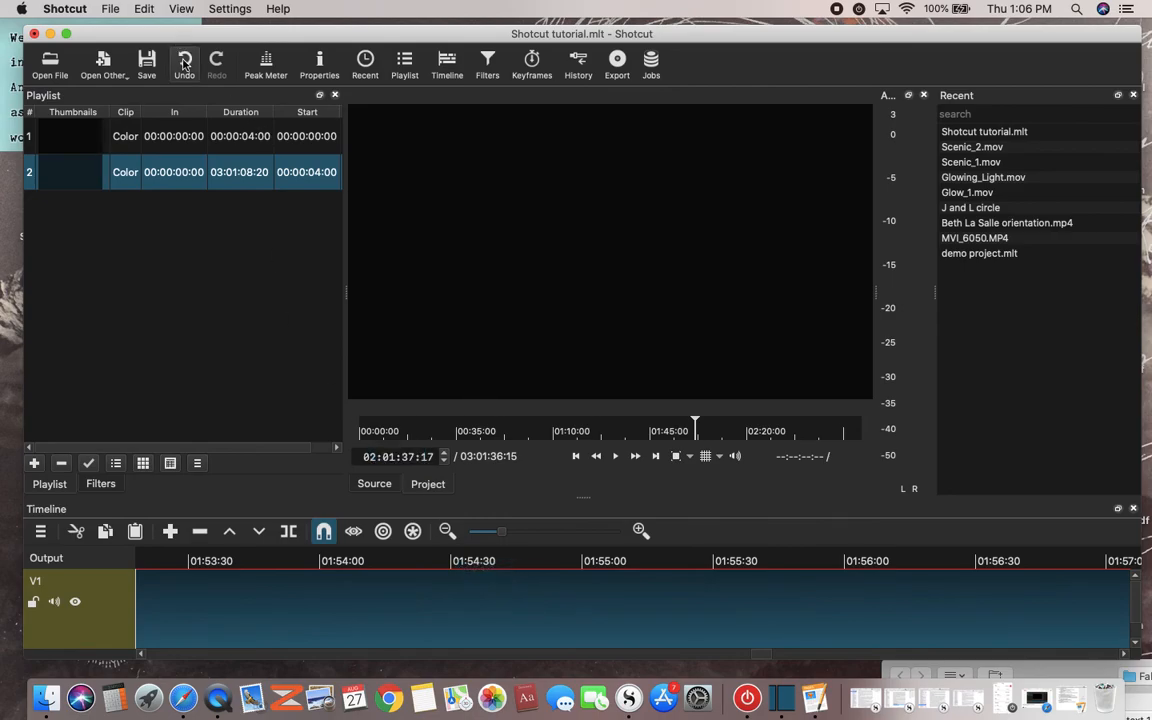
click(184, 64)
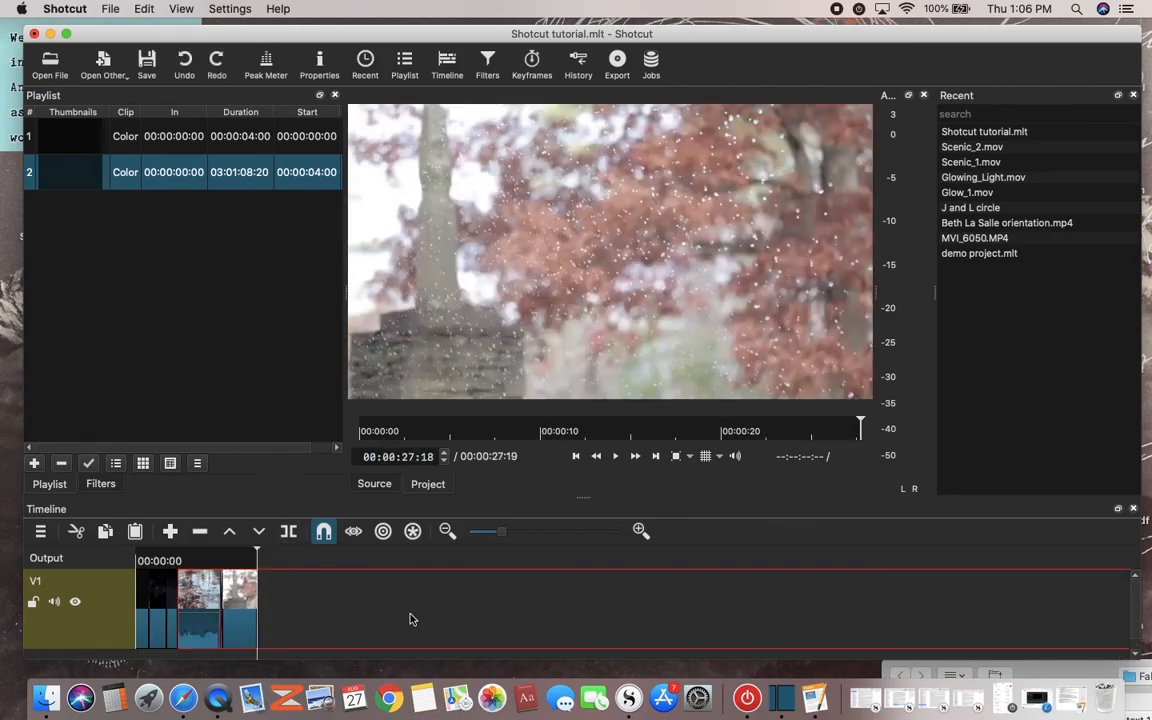